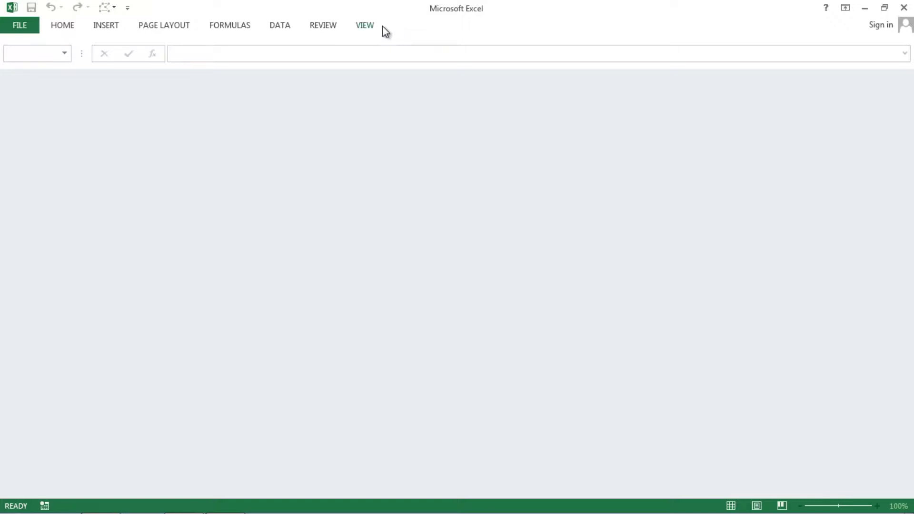
Enable the Developer tab in the ribbon customization options.
left_click(19, 27)
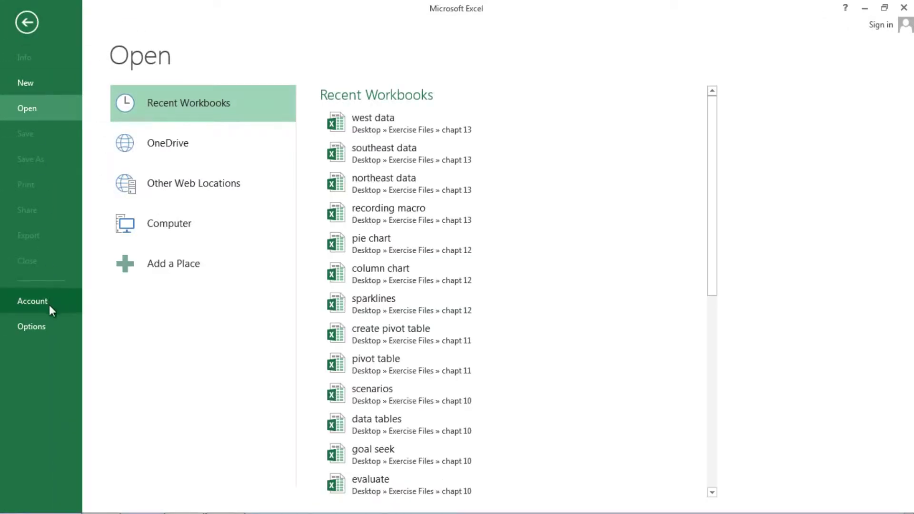
left_click(41, 326)
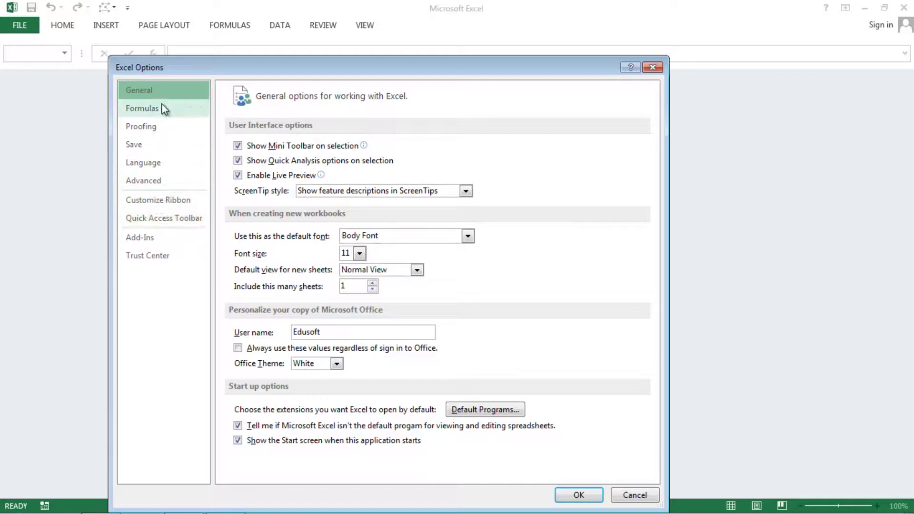
left_click(152, 202)
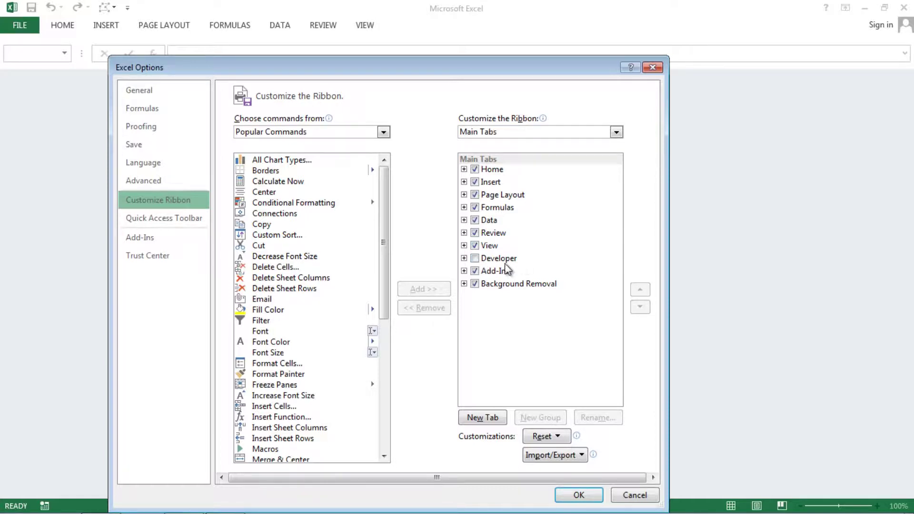
left_click(476, 259)
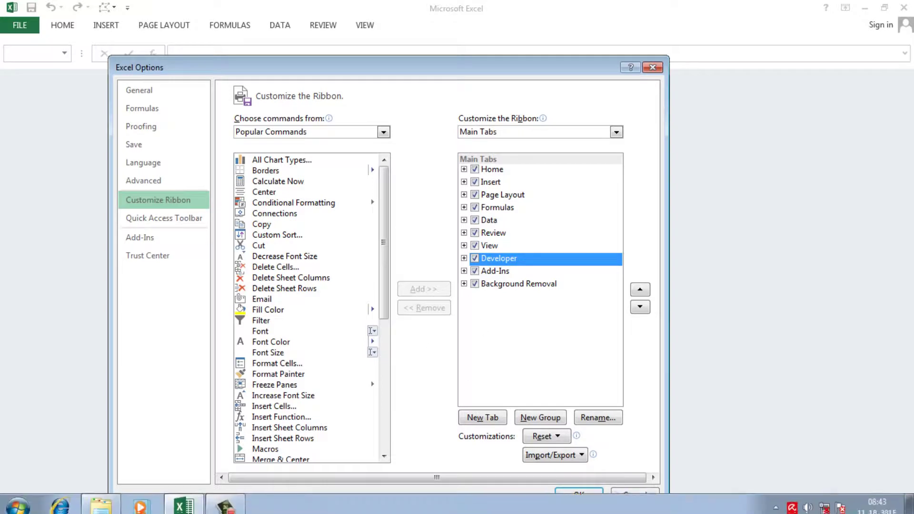
left_click(580, 495)
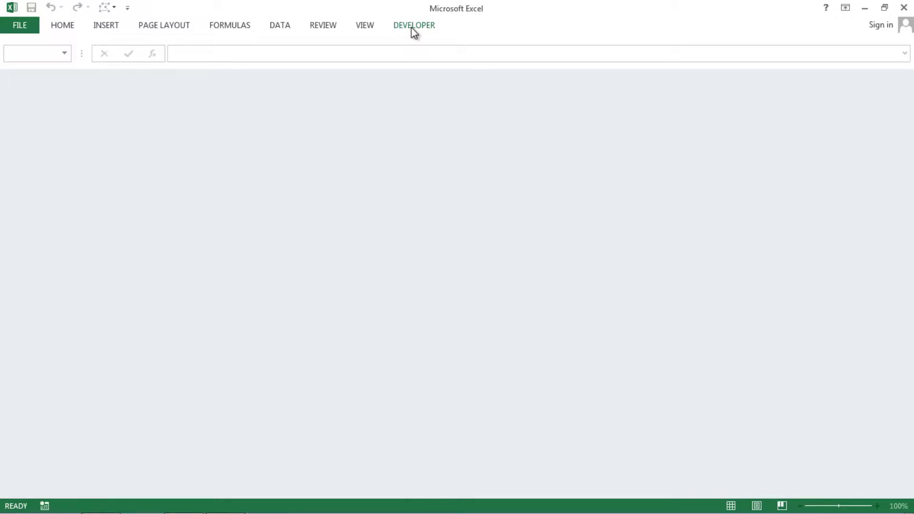
Review the macro security settings, keeping the option Disable all macros with notification.
left_click(412, 29)
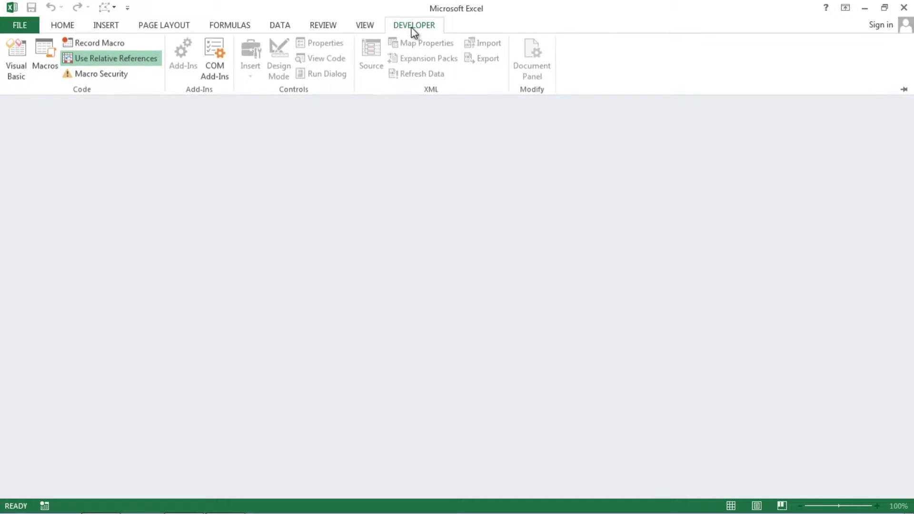
left_click(108, 59)
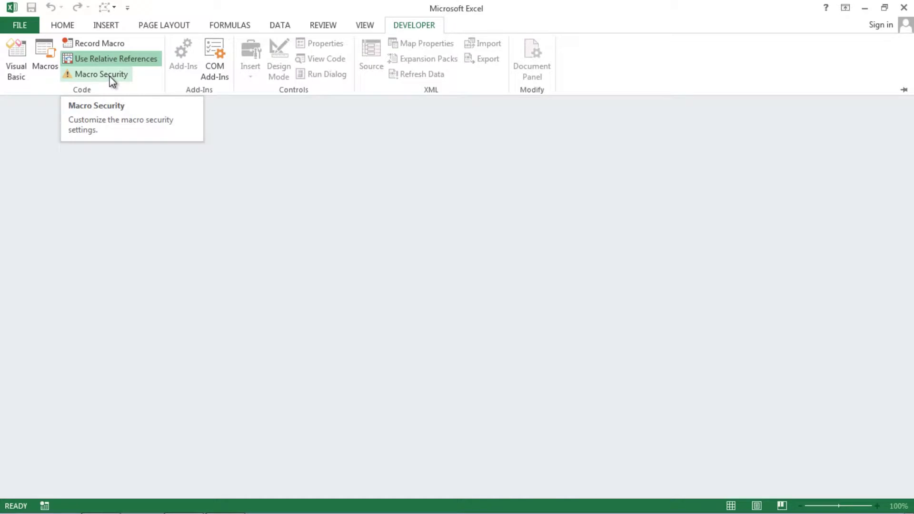
left_click(111, 76)
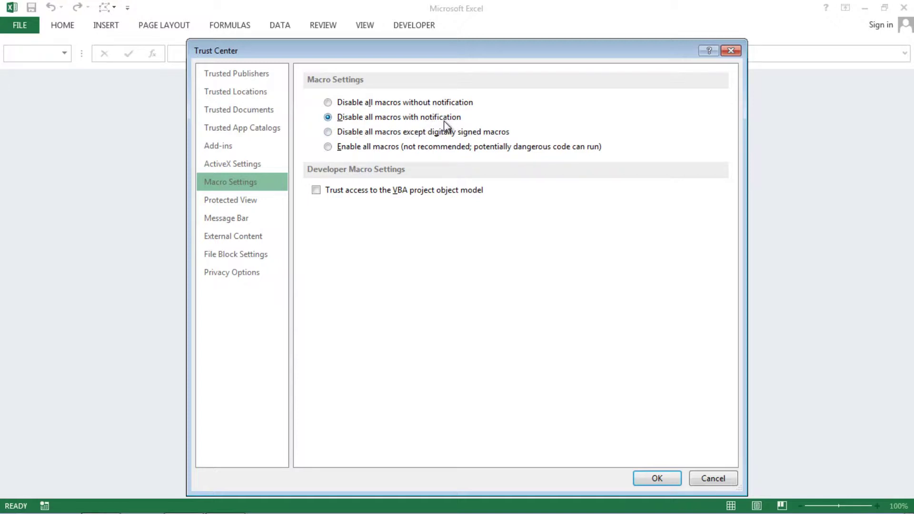
left_click(660, 482)
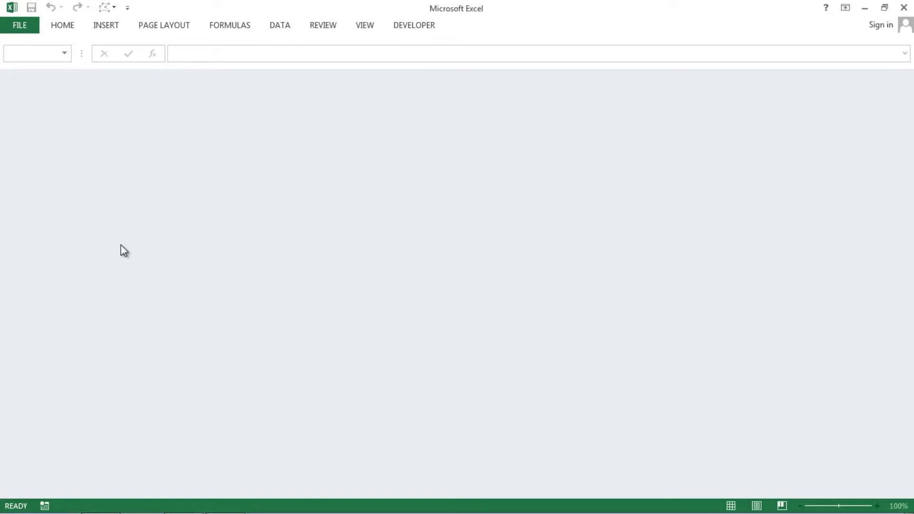
Open the recording macro workbook from the chapt 13 exercise folder.
key("ctrl+o")
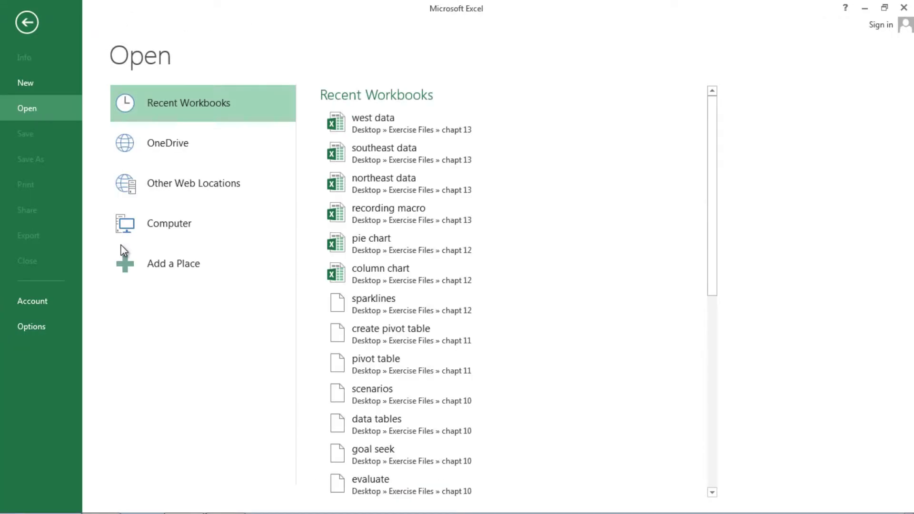
left_click(160, 228)
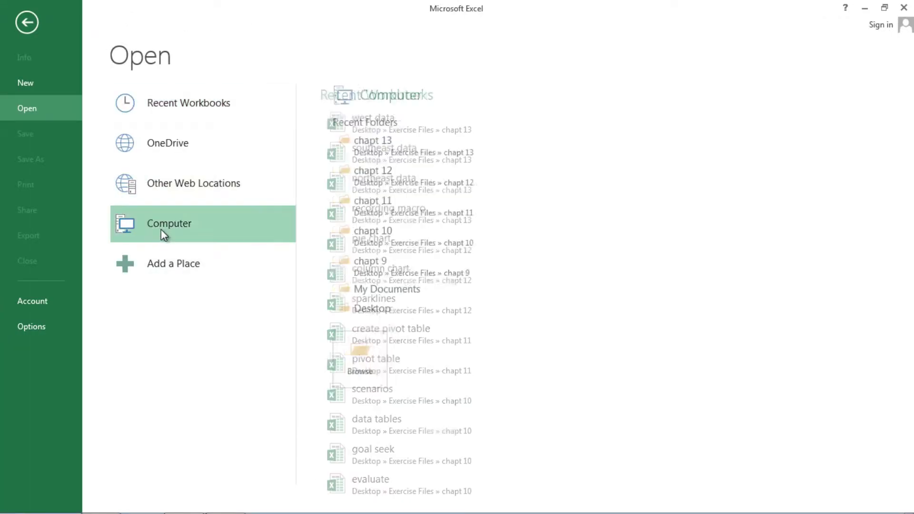
left_click(359, 153)
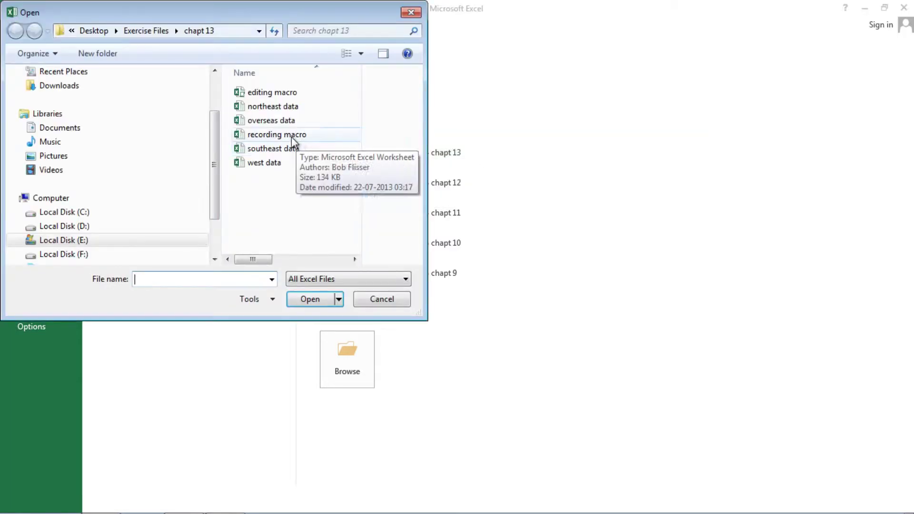
double_click(292, 137)
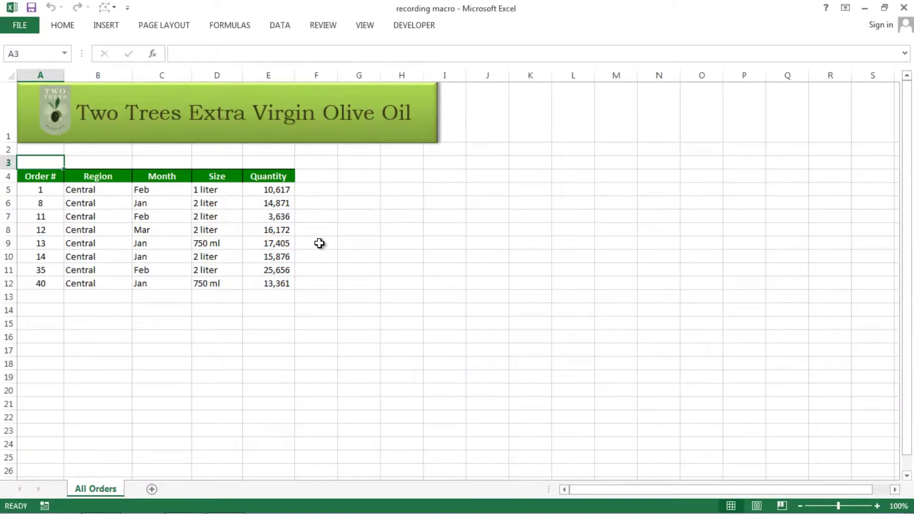
Examine the order list on the All Orders sheet and the first empty row beneath it.
left_click(356, 207)
left_click(322, 180)
left_click(331, 220)
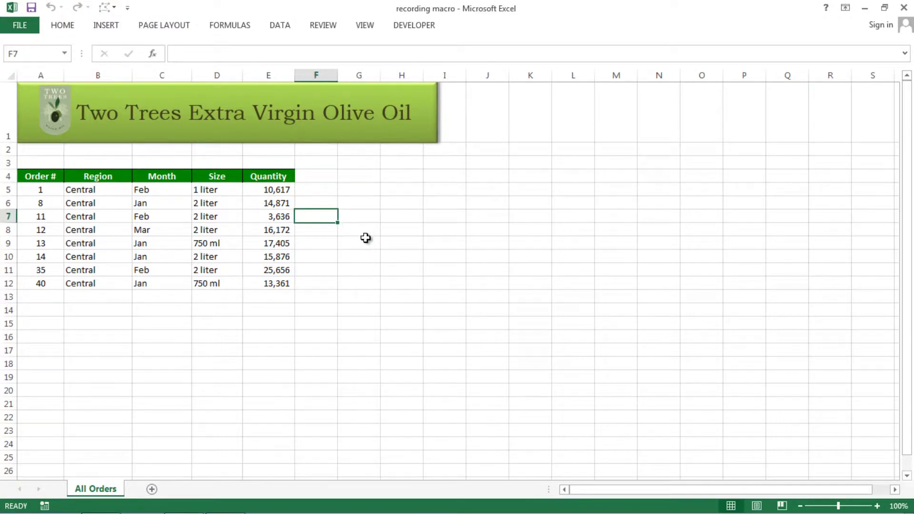
left_click(365, 239)
left_click(302, 295)
left_click(267, 308)
left_click(176, 308)
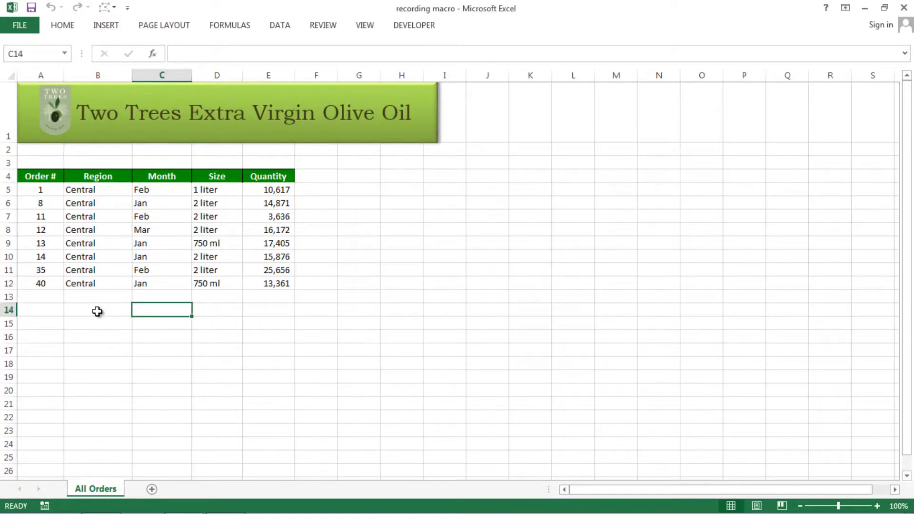
left_click(88, 306)
left_click(210, 307)
left_click(327, 286)
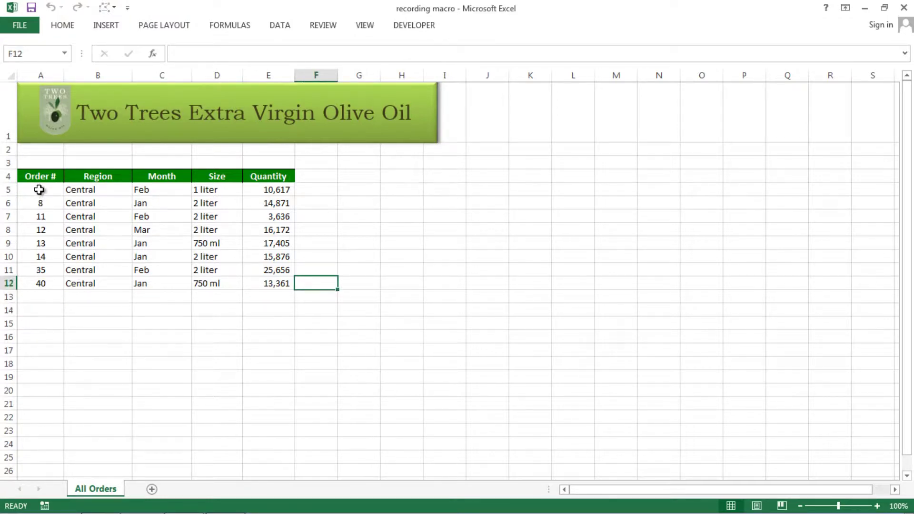
left_click(41, 296)
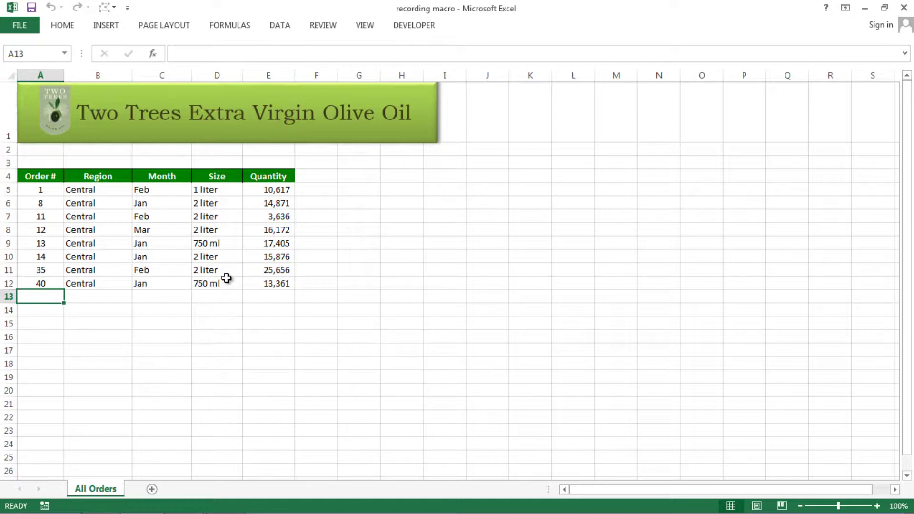
Open the northeast data workbook from the chapt 13 folder.
key("ctrl+o")
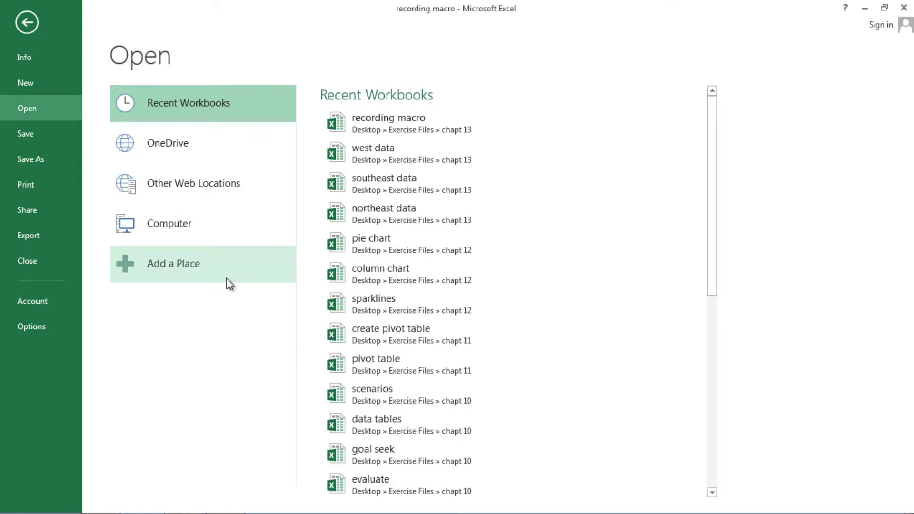
left_click(182, 234)
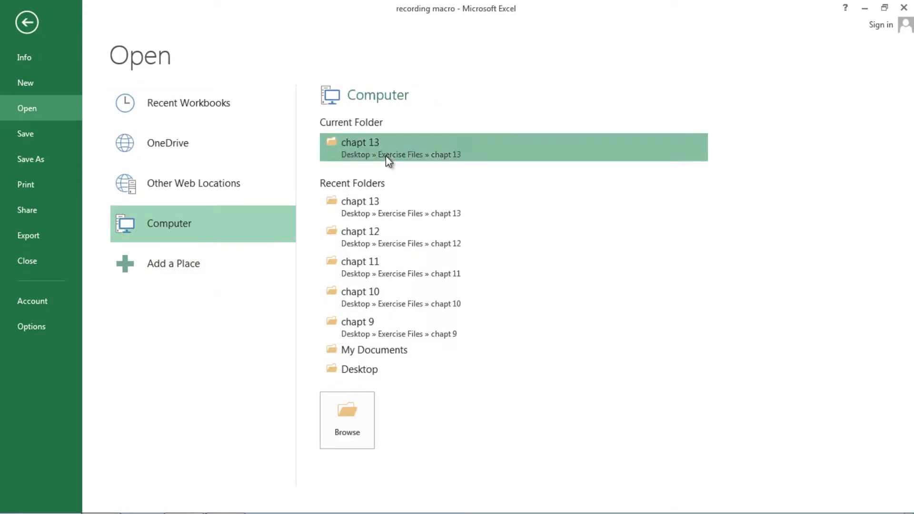
left_click(385, 155)
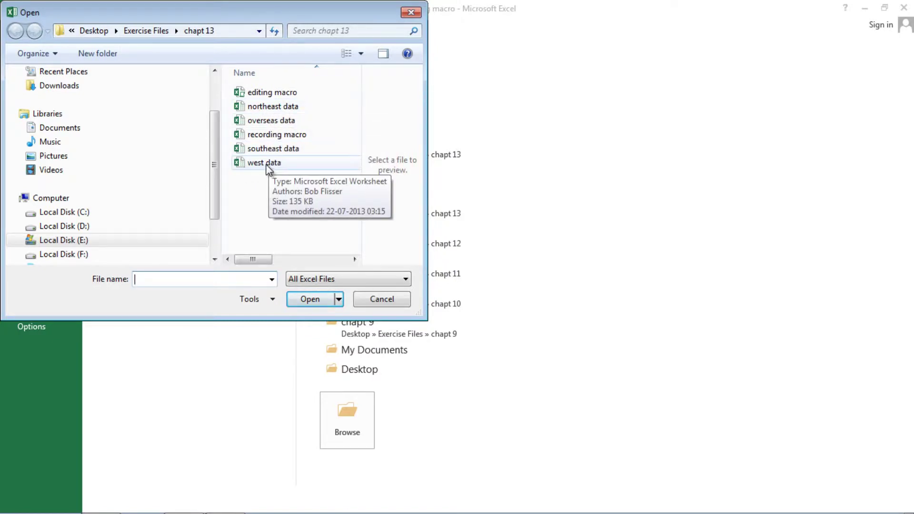
left_click(259, 106)
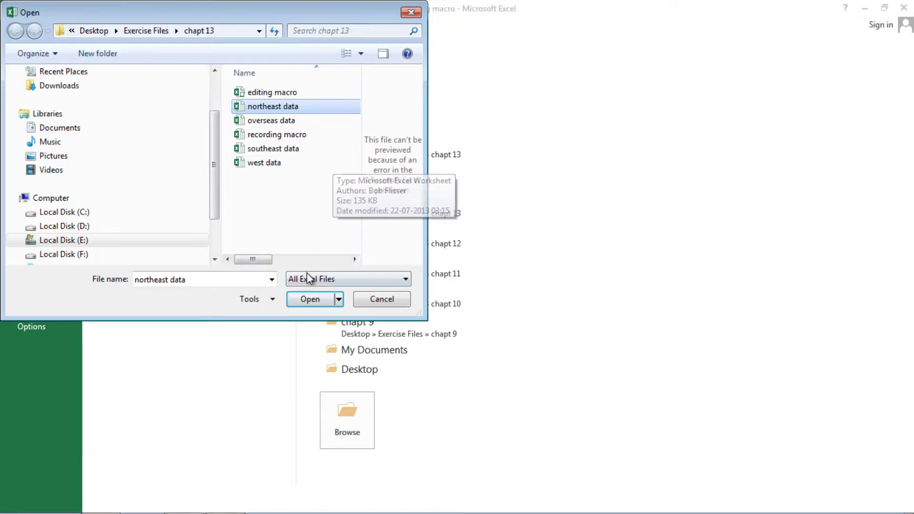
left_click(309, 300)
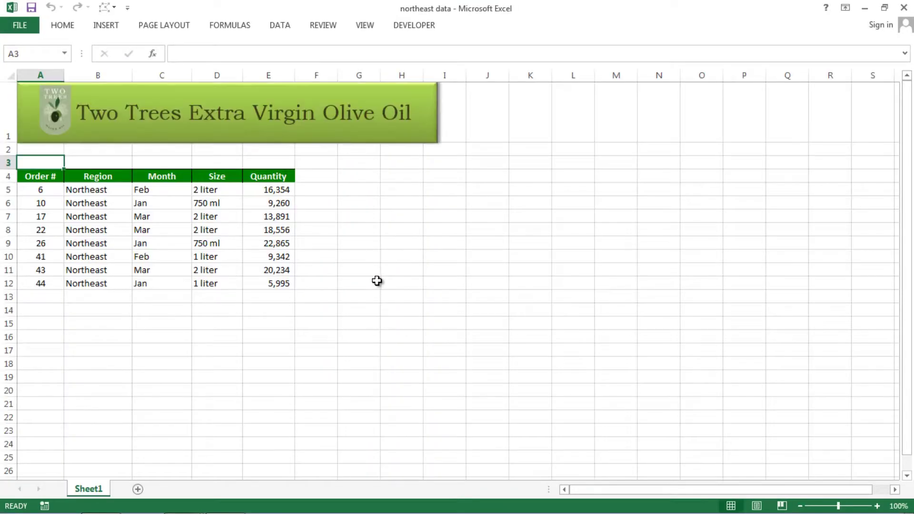
Examine the column headings of the northeast order table, from Order # through Quantity.
left_click(354, 208)
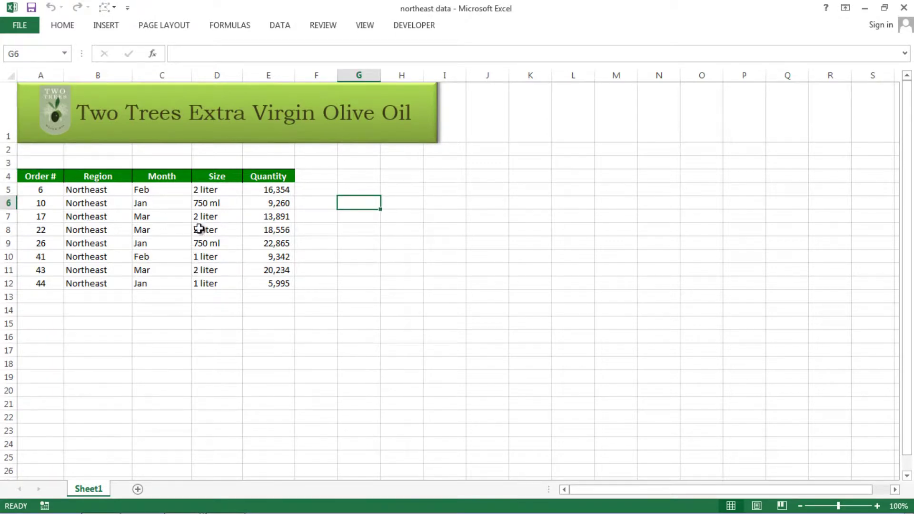
left_click(48, 178)
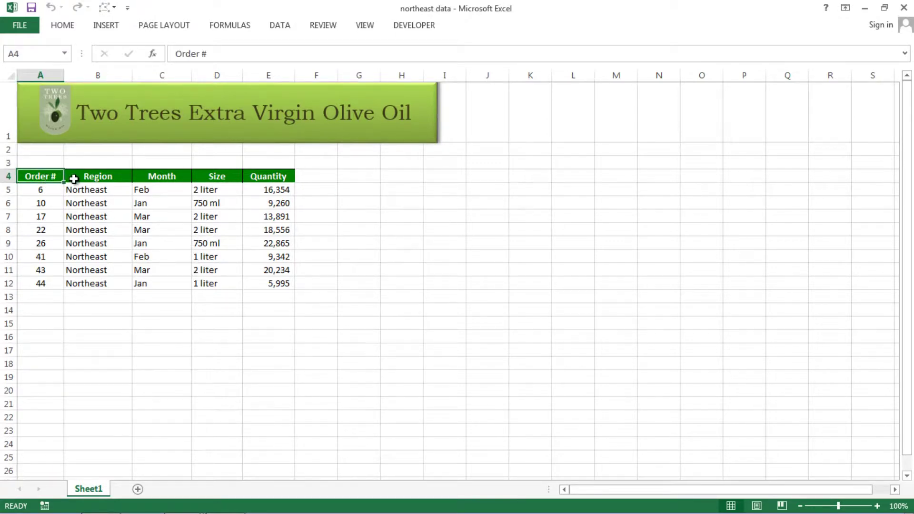
left_click(91, 178)
left_click(153, 177)
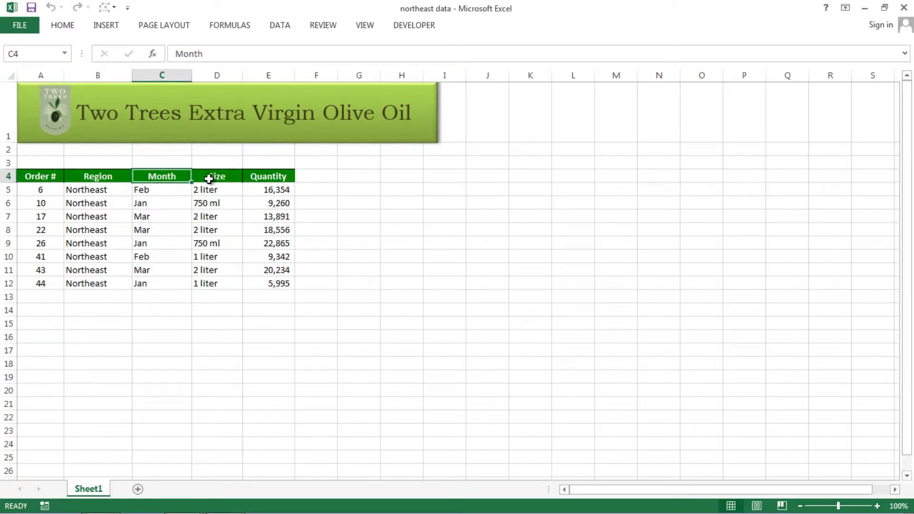
left_click(209, 178)
left_click(262, 177)
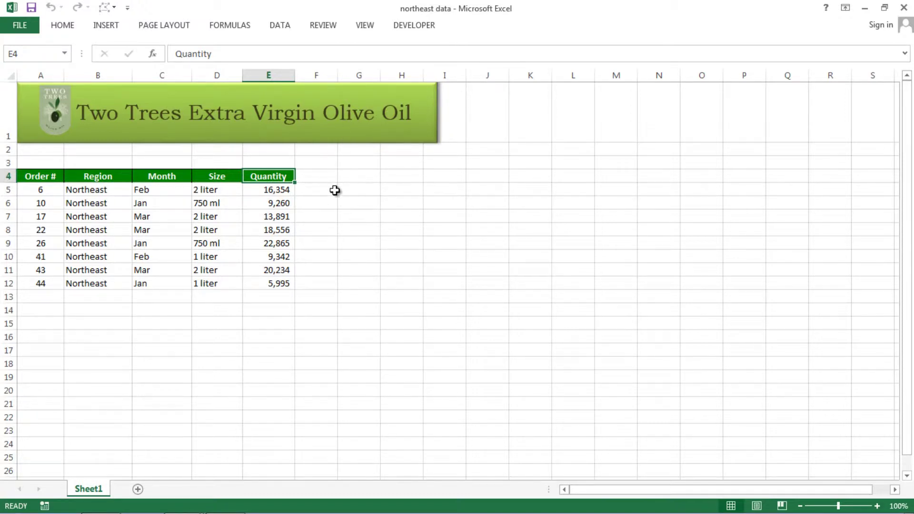
left_click(366, 26)
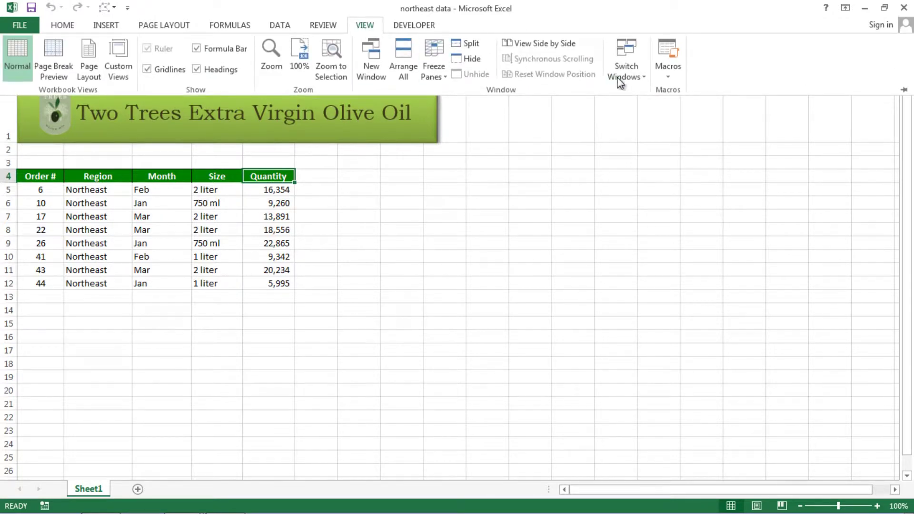
left_click(644, 78)
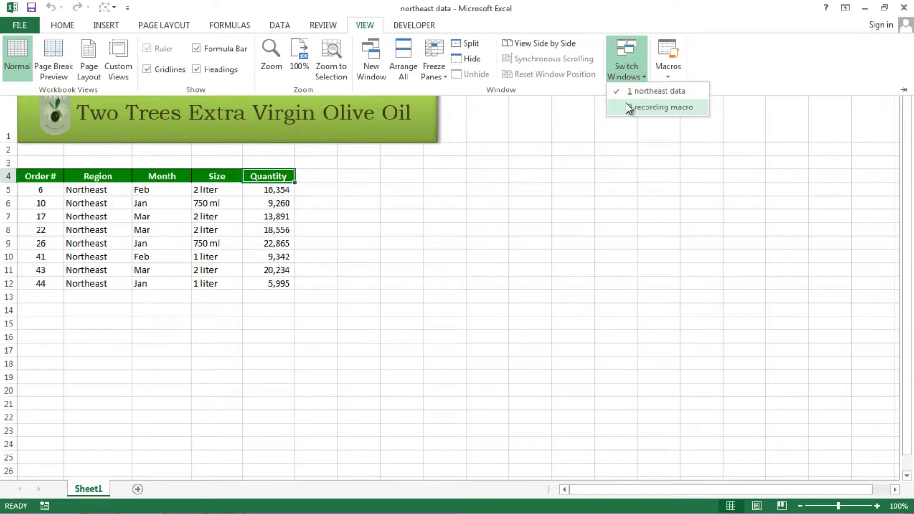
left_click(330, 208)
left_click(330, 207)
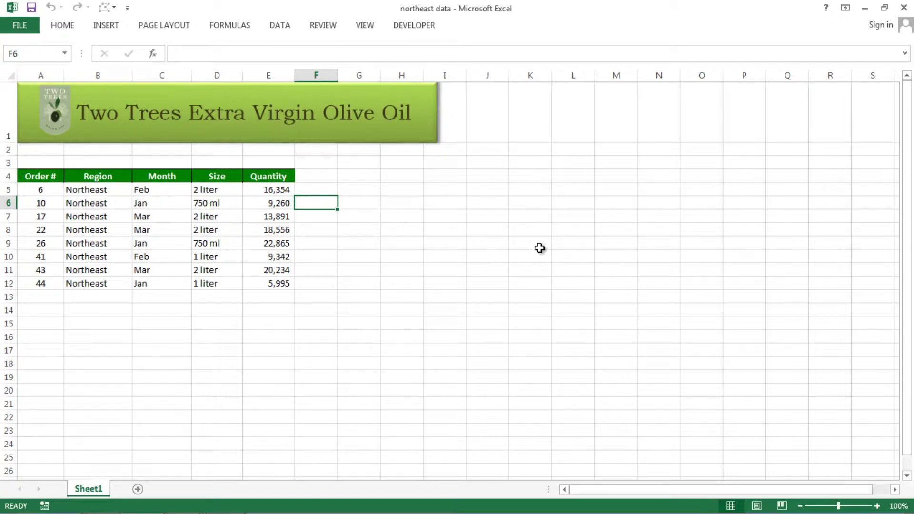
Switch to the recording macro workbook and select cell A13, the first blank cell below the orders.
key("ctrl+Tab")
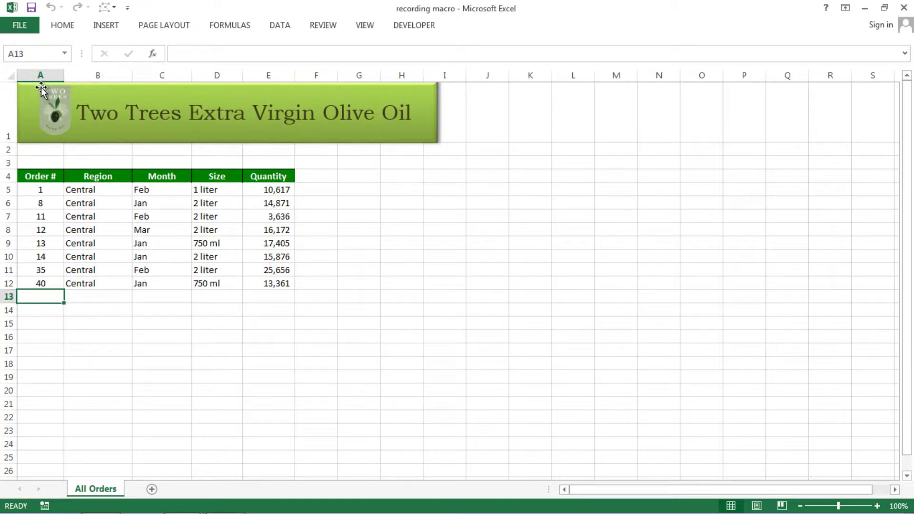
left_click(50, 177)
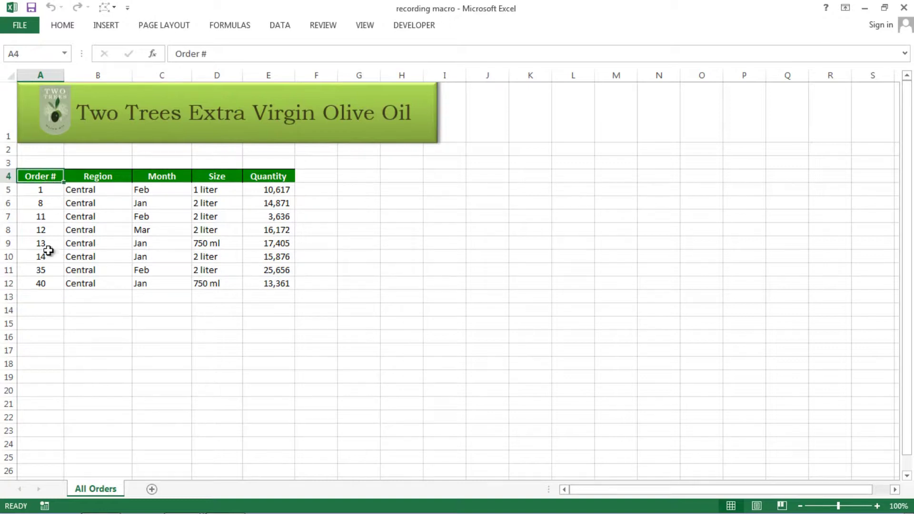
left_click(44, 285)
left_click(41, 299)
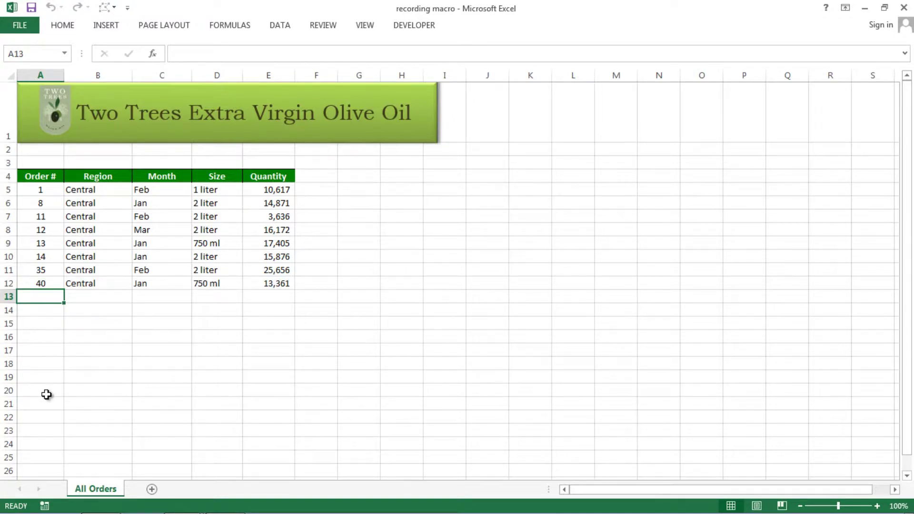
left_click(45, 394)
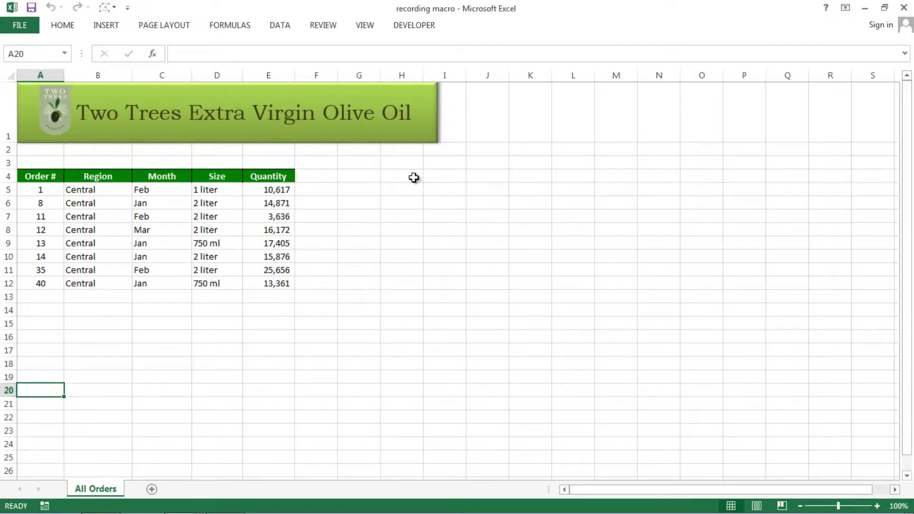
left_click(403, 29)
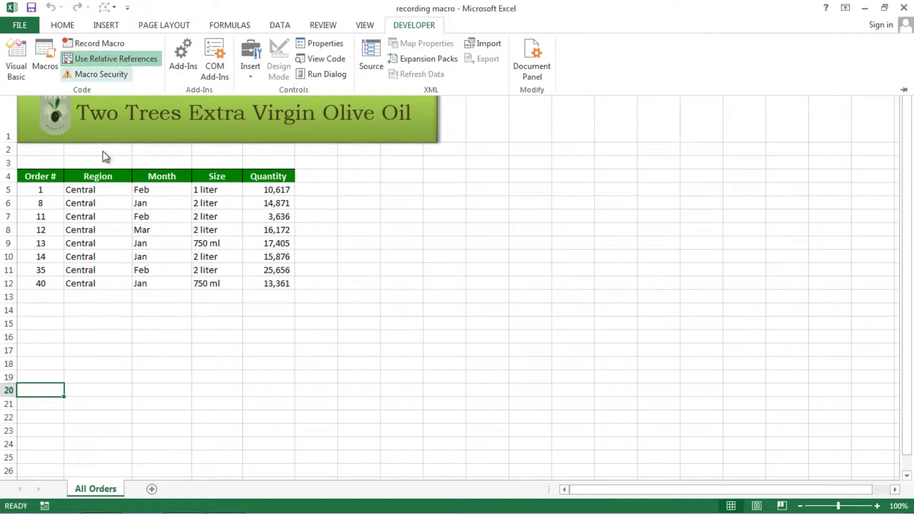
left_click(47, 297)
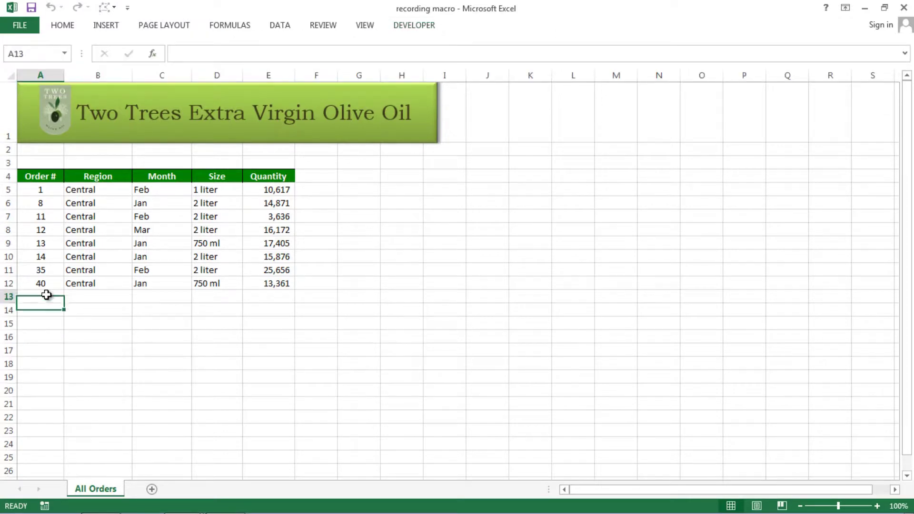
left_click(90, 296)
left_click(36, 297)
left_click(98, 299)
left_click(36, 298)
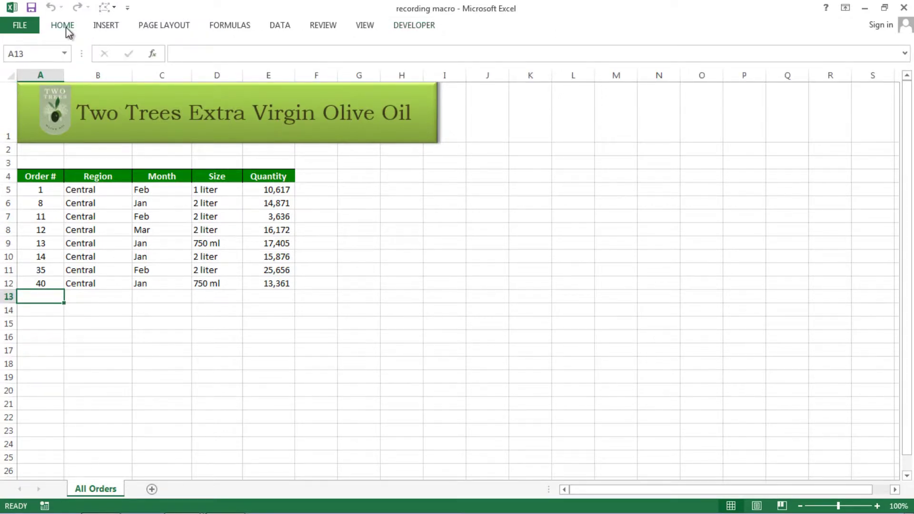
With relative references on, start recording a macro named getdata, assigned to Ctrl+g and stored in This Workbook.
left_click(423, 26)
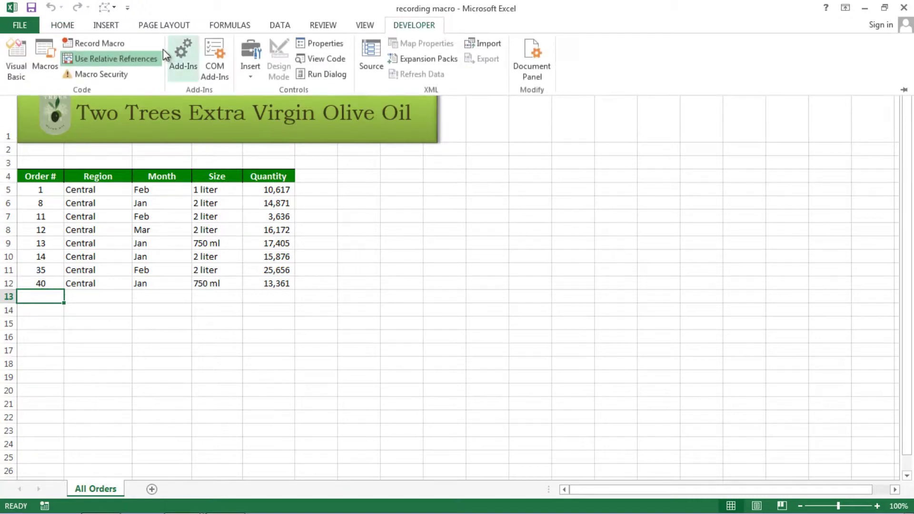
left_click(105, 61)
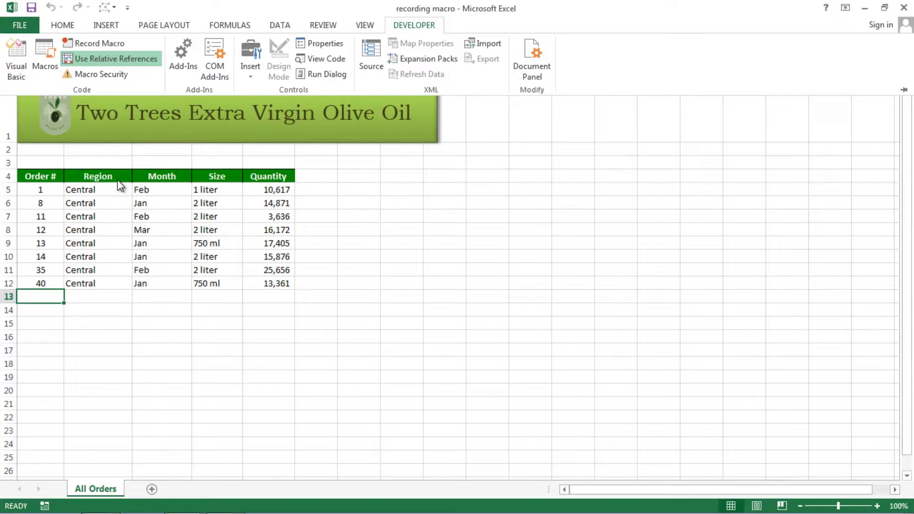
left_click(117, 45)
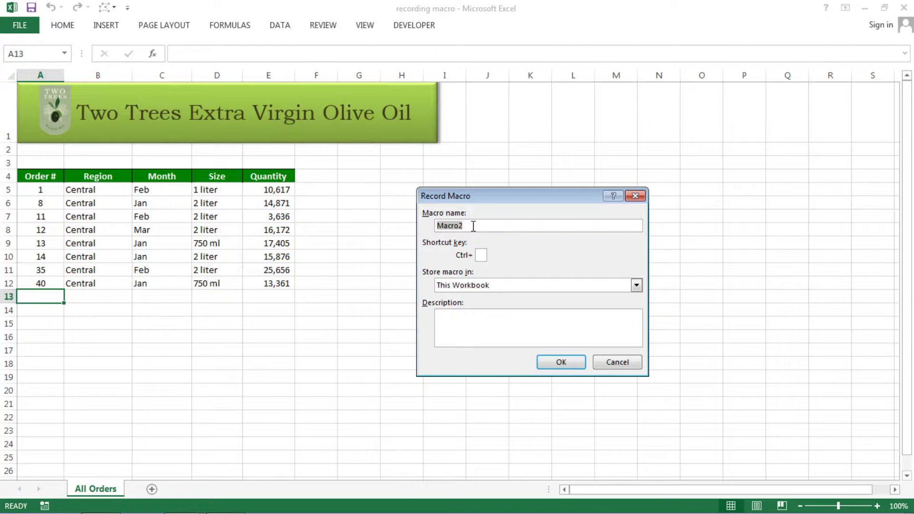
type("getdata")
left_click(483, 256)
type("g")
left_click(636, 286)
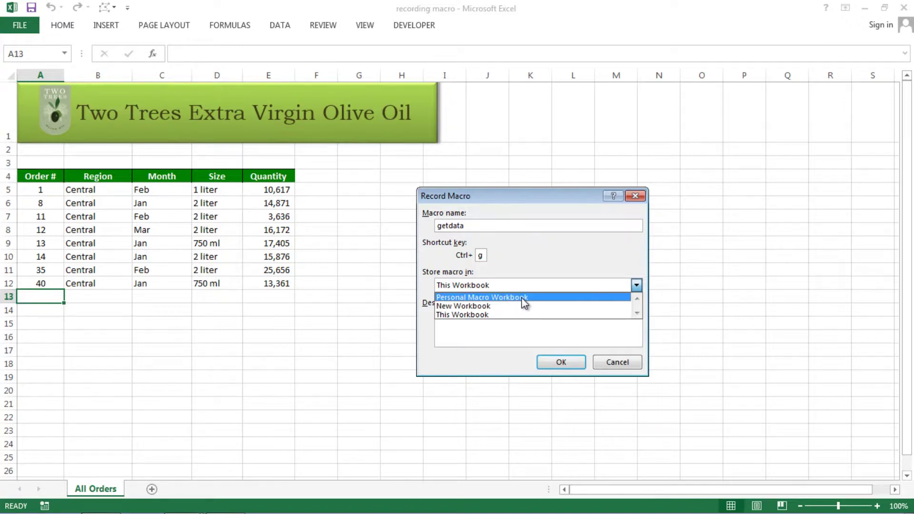
left_click(473, 315)
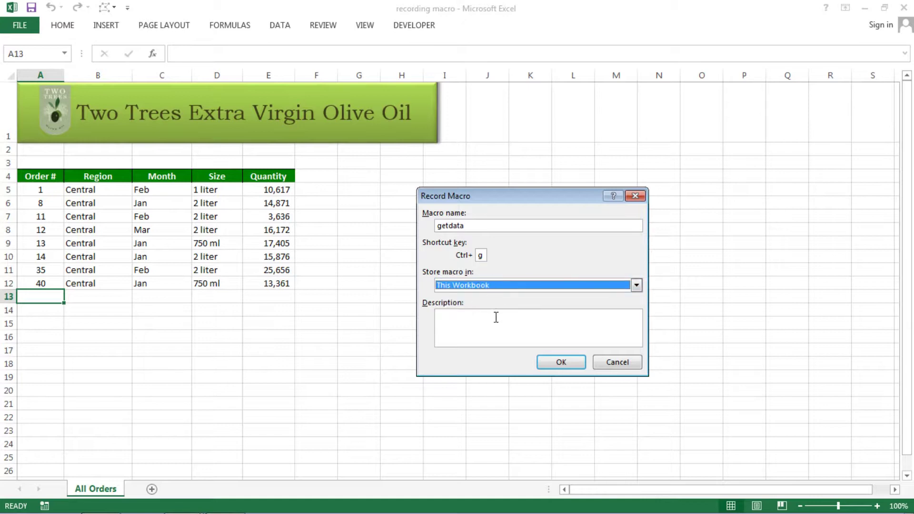
left_click(482, 258)
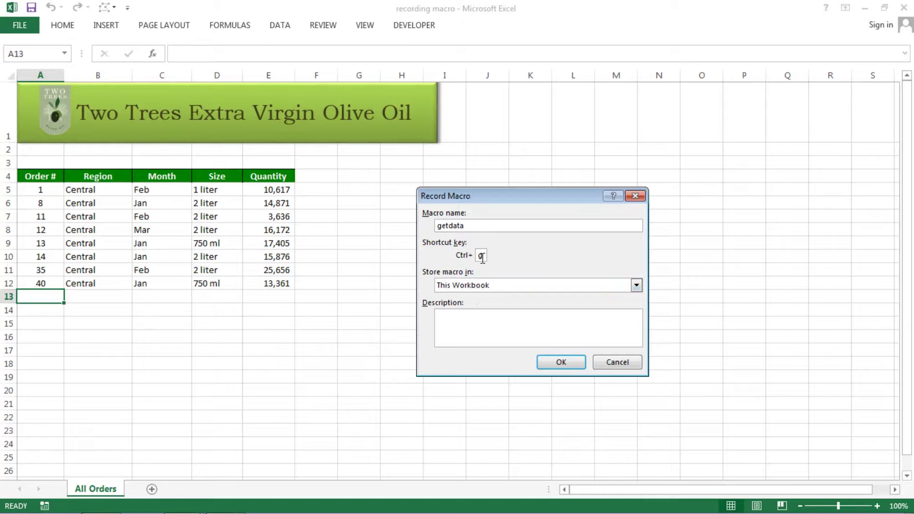
left_click(478, 315)
left_click(565, 361)
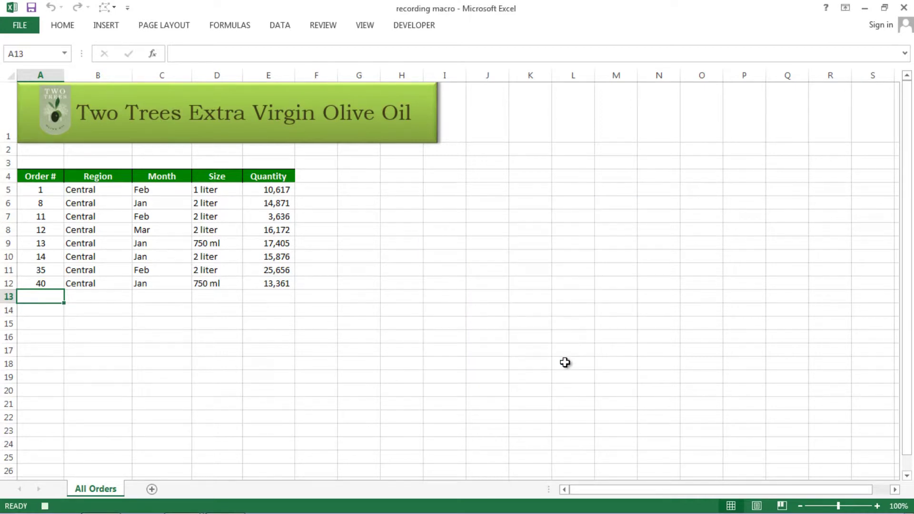
Go to cell A1 and from there down the Order # column to the first blank cell below the orders, A13.
left_click(422, 25)
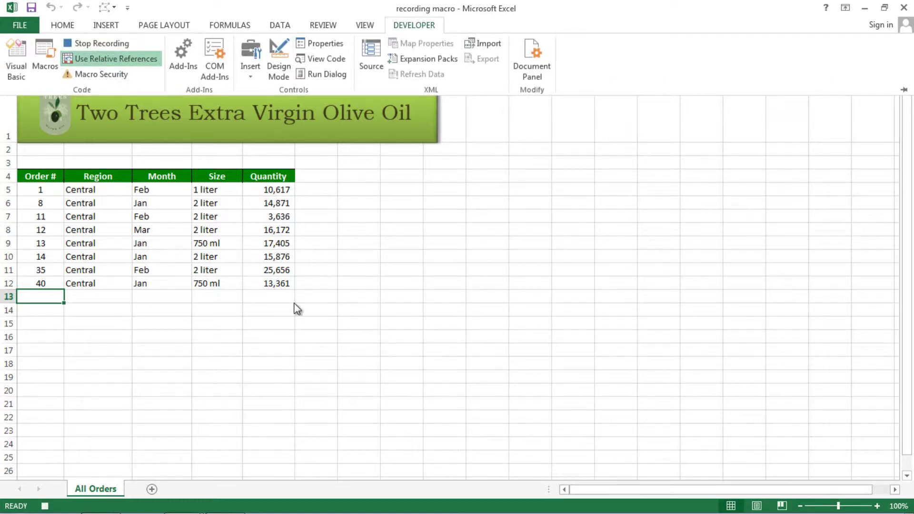
left_click(262, 323)
left_click(221, 309)
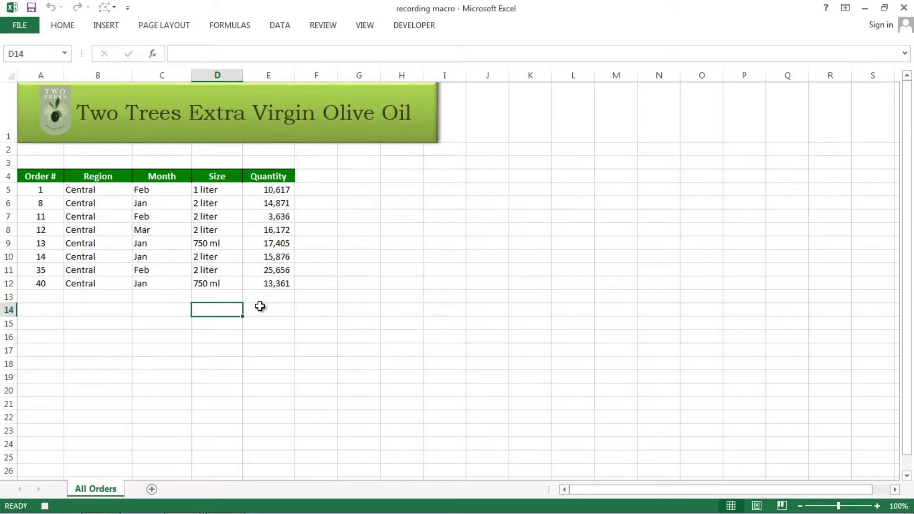
key("ctrl+Home")
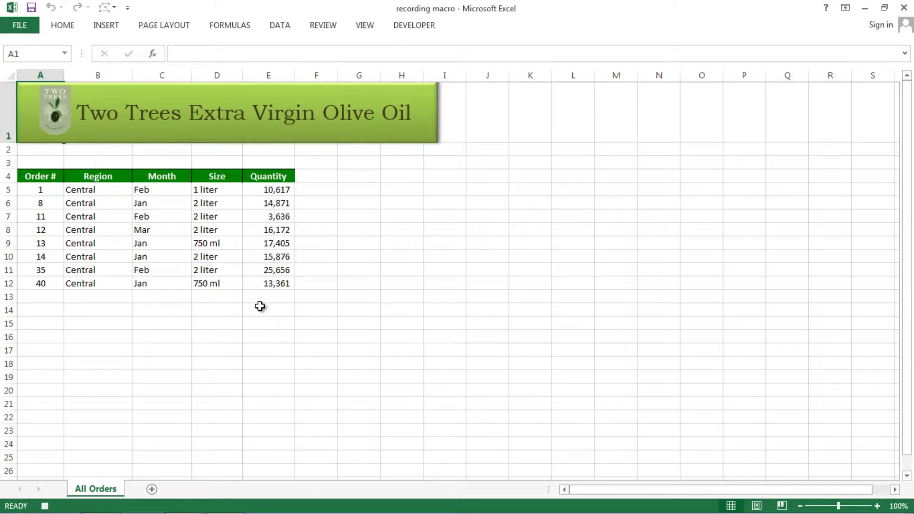
key("ctrl+Down")
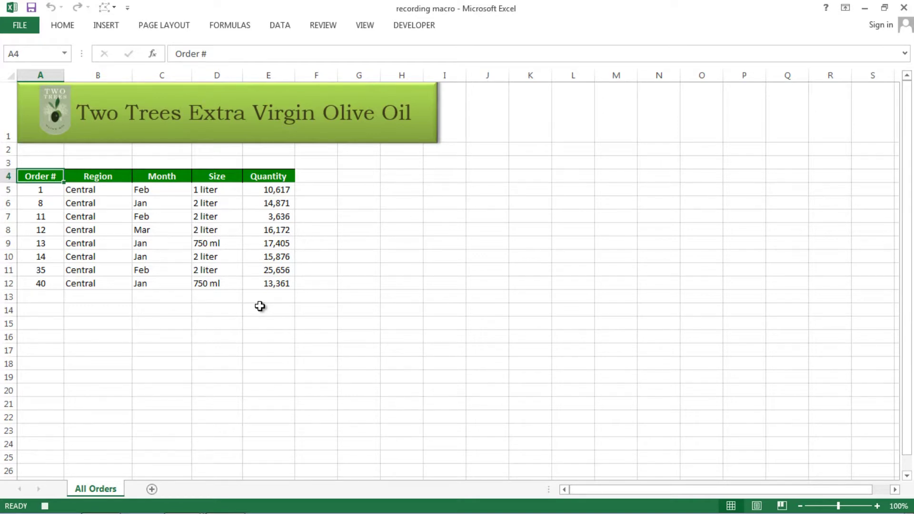
key("ctrl+Down")
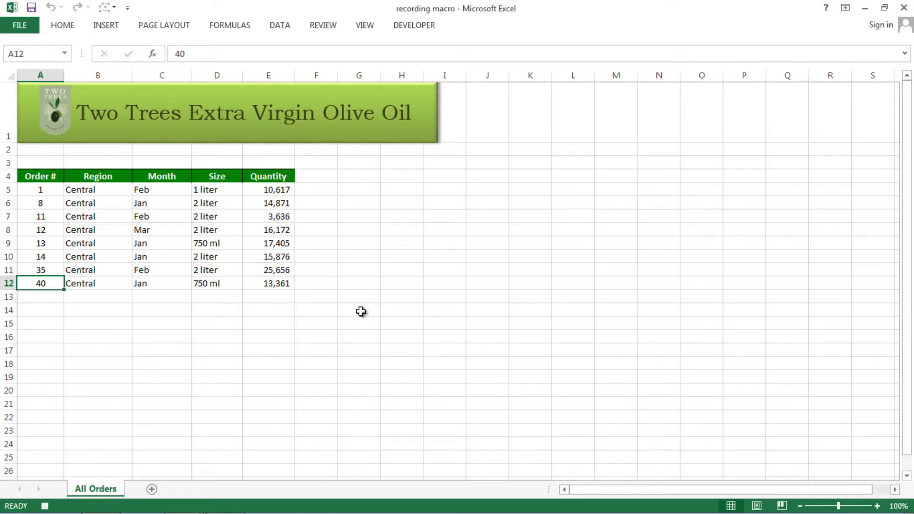
key("Down")
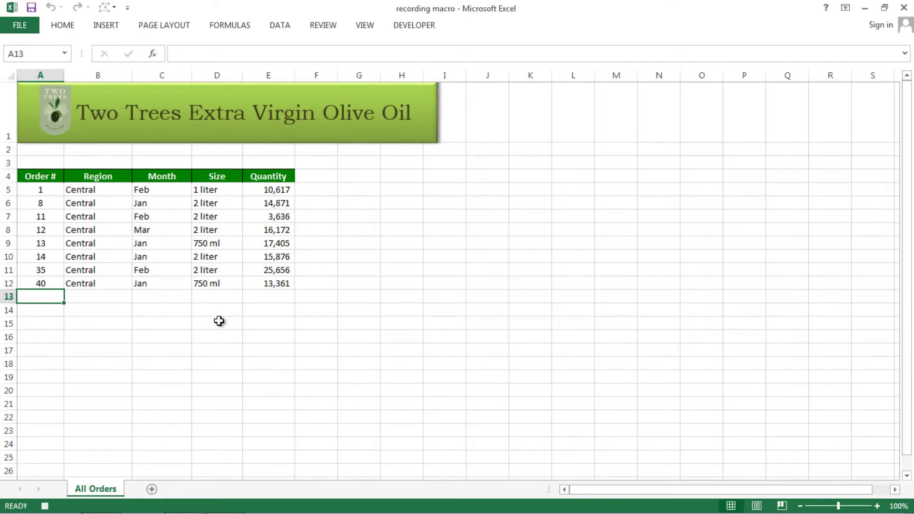
In the northeast data workbook, start from cell A1 and copy all the order rows below the headings, A5:E12.
key("ctrl+Tab")
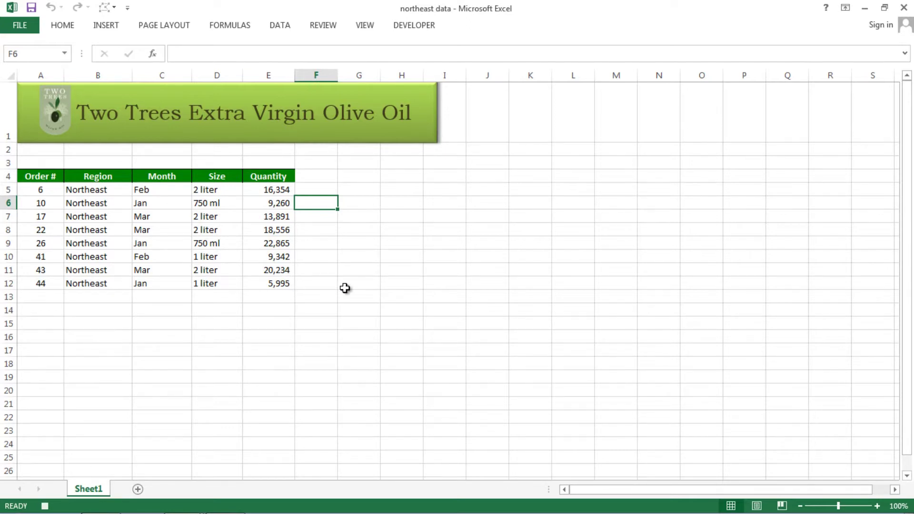
key("ctrl+Home")
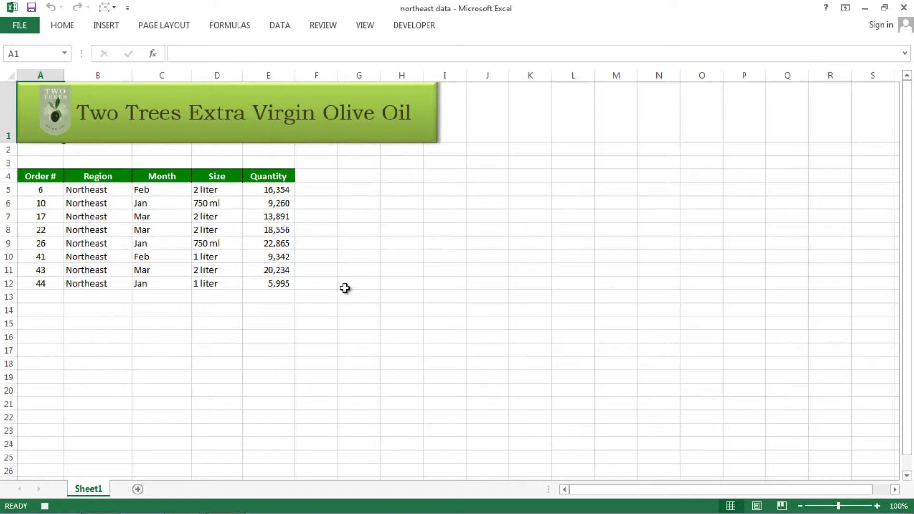
key("ctrl+Down")
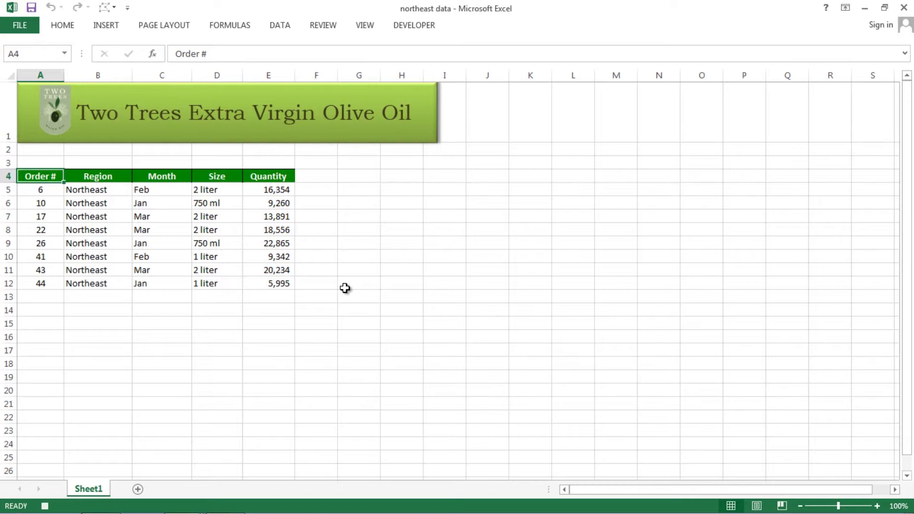
key("Down")
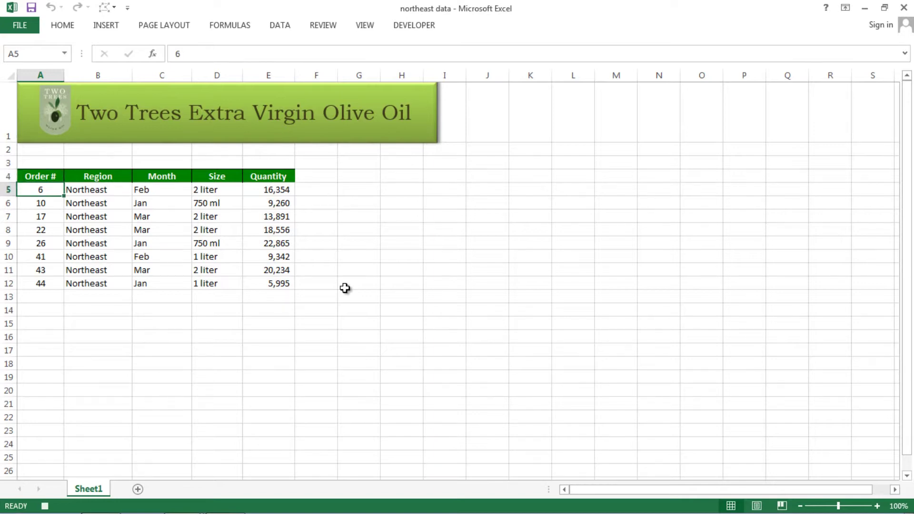
key("ctrl+shift+Down")
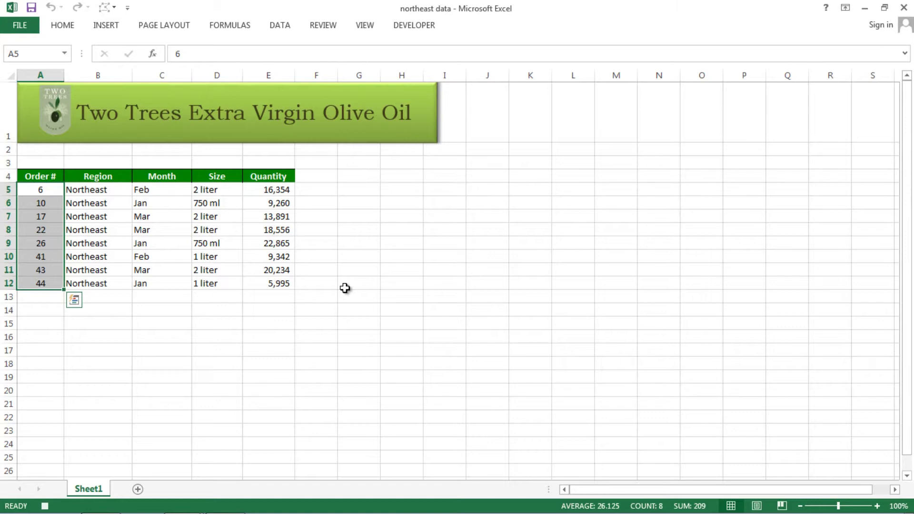
key("ctrl+shift+Right")
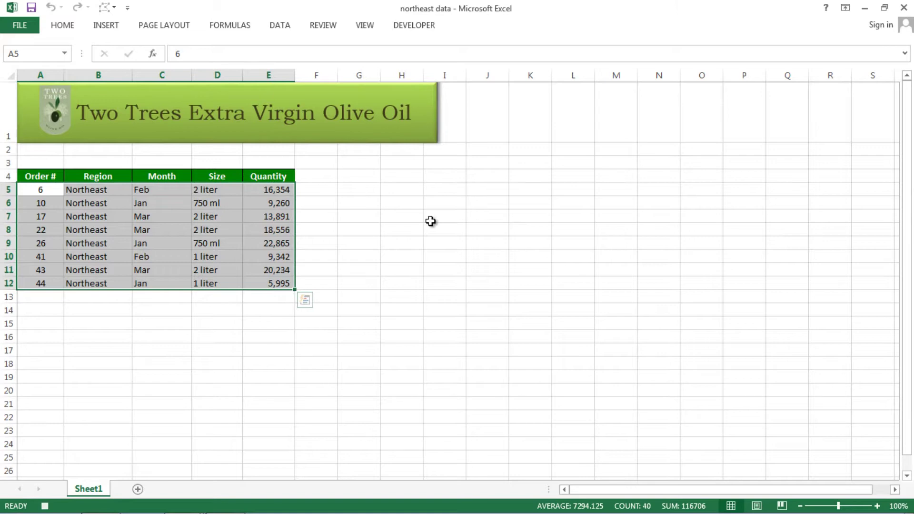
key("ctrl+c")
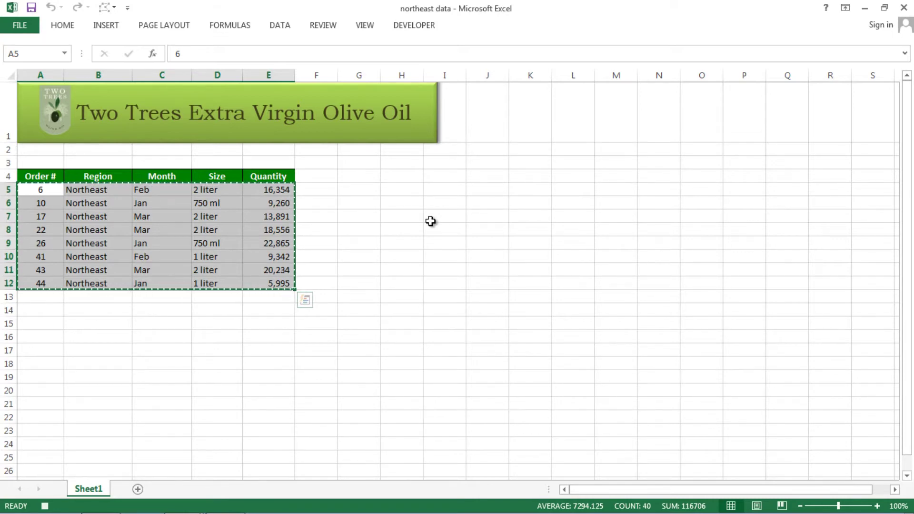
Paste the copied northeast orders into the recording macro workbook at A13 and select cell F15.
key("alt+Tab")
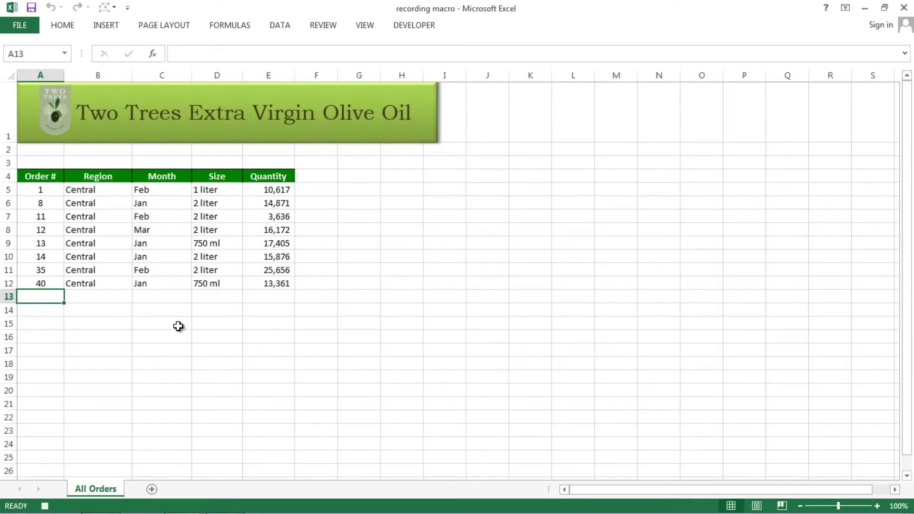
key("ctrl+v")
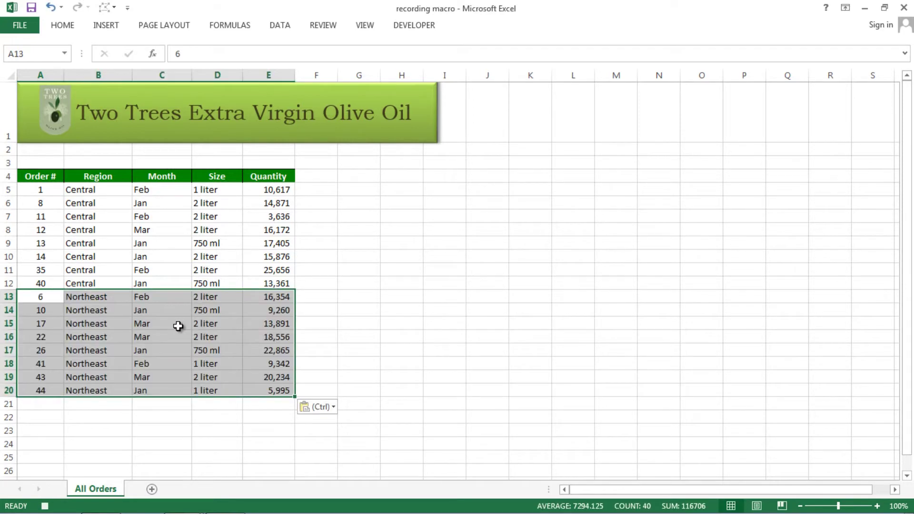
left_click(319, 326)
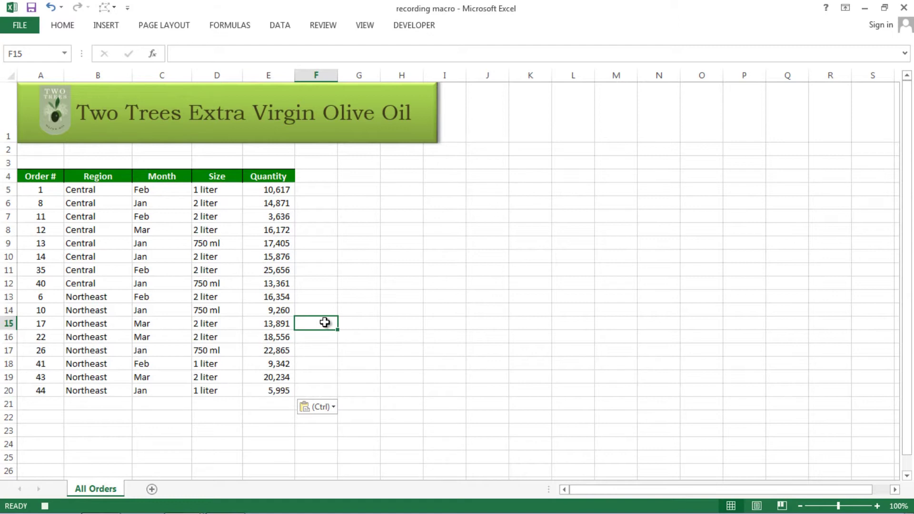
Switch back to the northeast data workbook and close it.
key("alt+Tab")
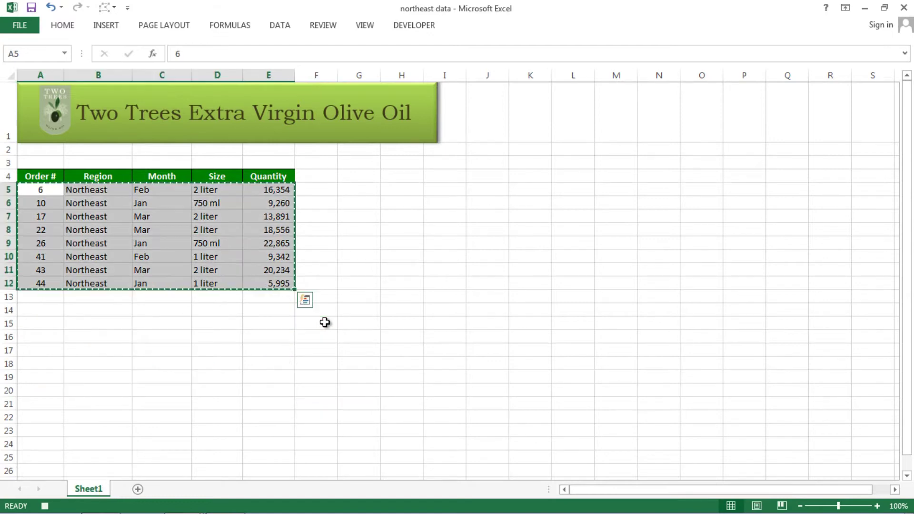
key("ctrl+q")
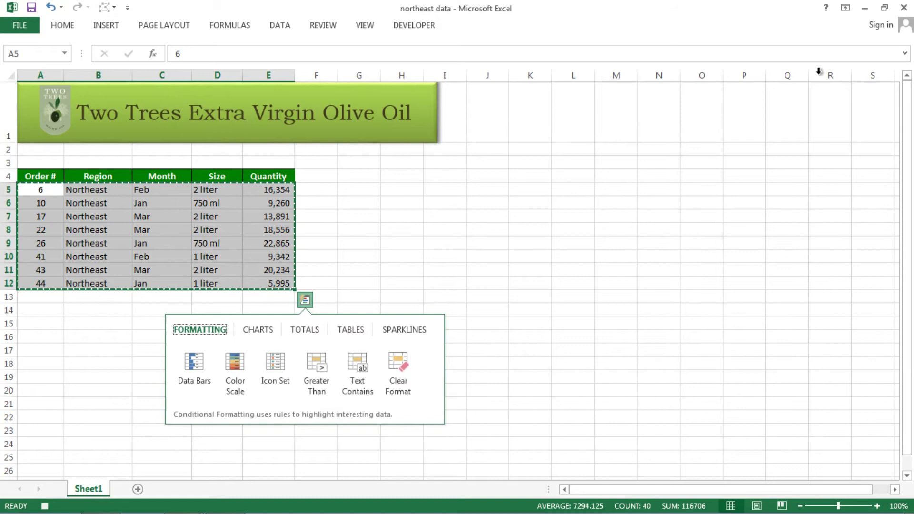
left_click(904, 11)
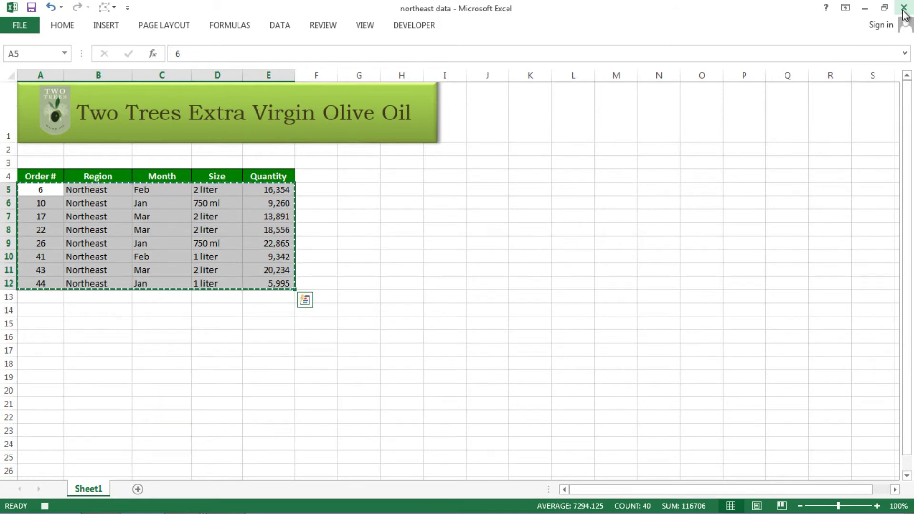
left_click(905, 10)
left_click(905, 10)
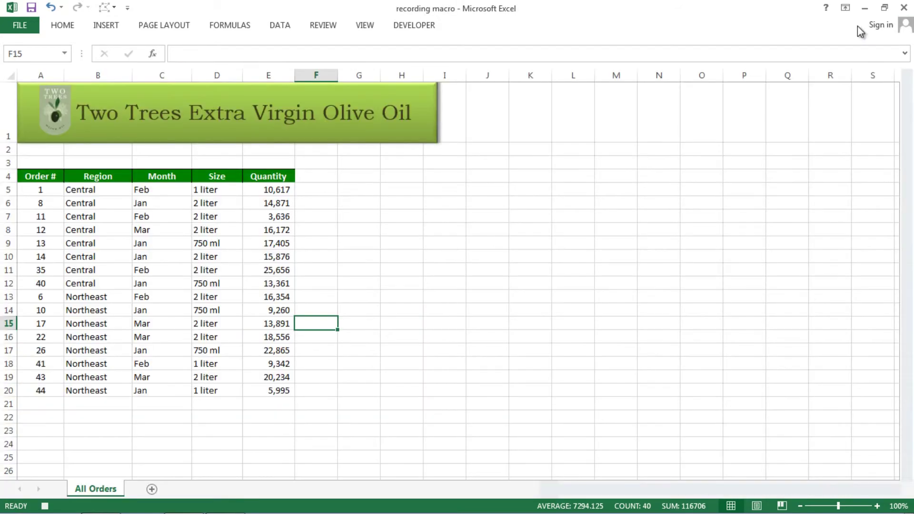
Stop recording the macro and select cell G17 beside the All Orders list.
left_click(416, 27)
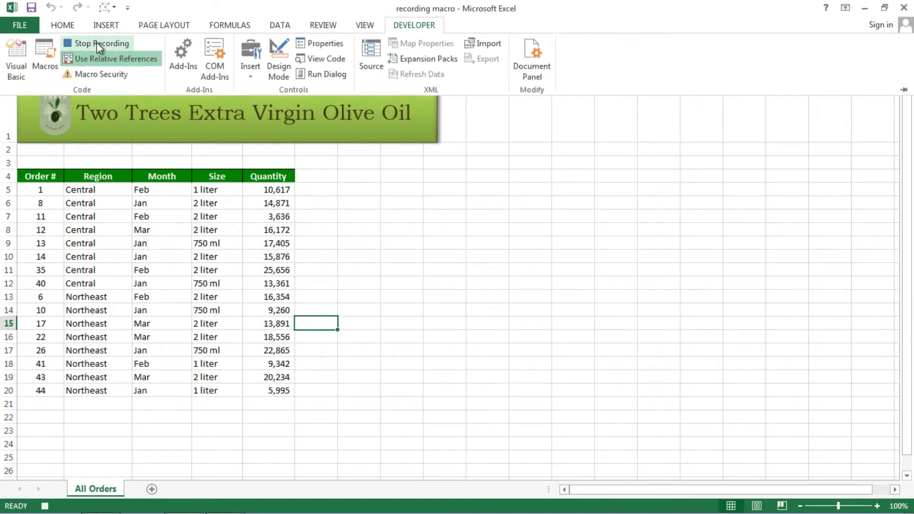
left_click(96, 42)
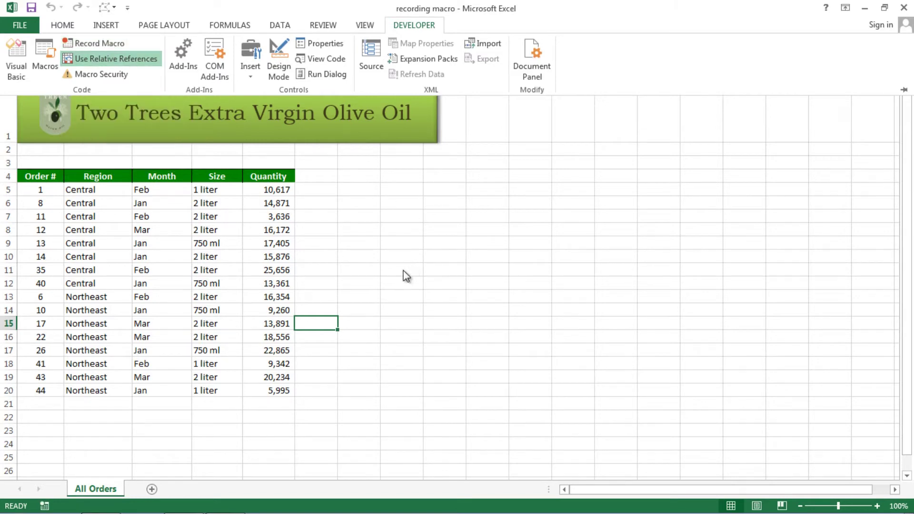
left_click(340, 372)
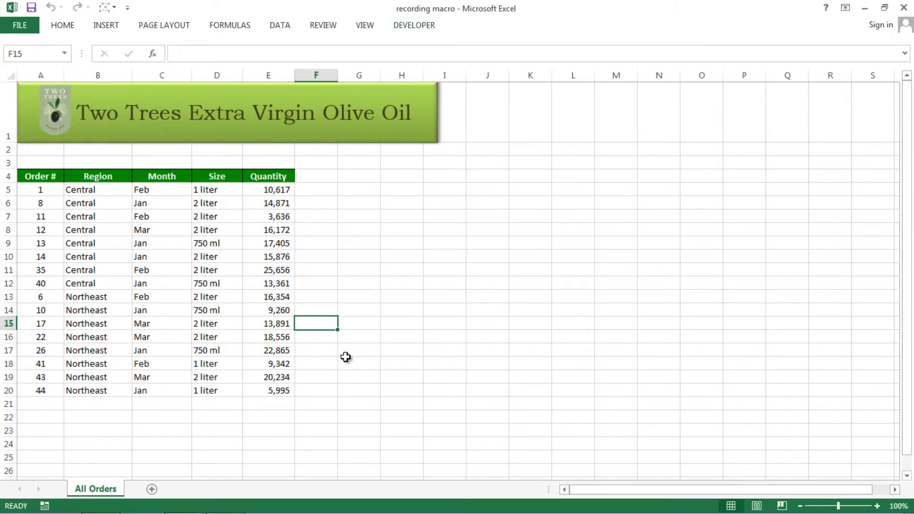
left_click(348, 360)
left_click(339, 351)
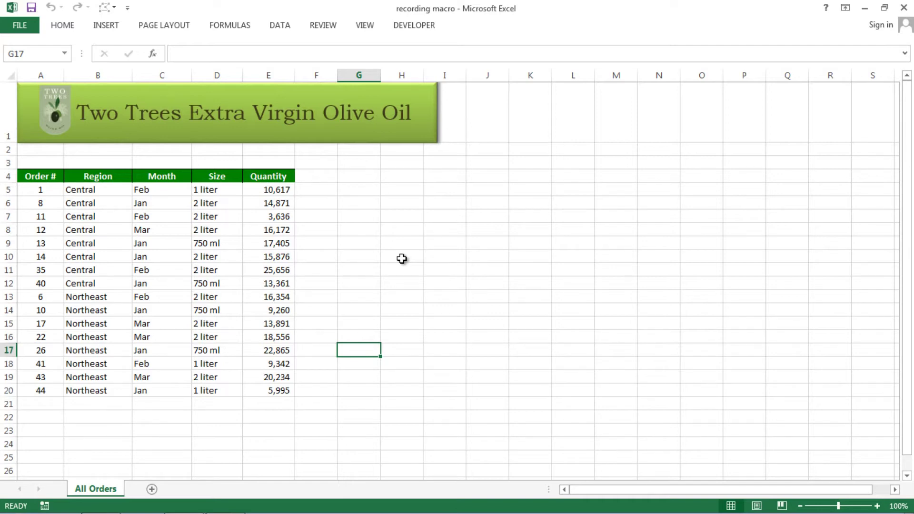
Open the southeast data workbook from the chapt 13 folder.
key("ctrl+o")
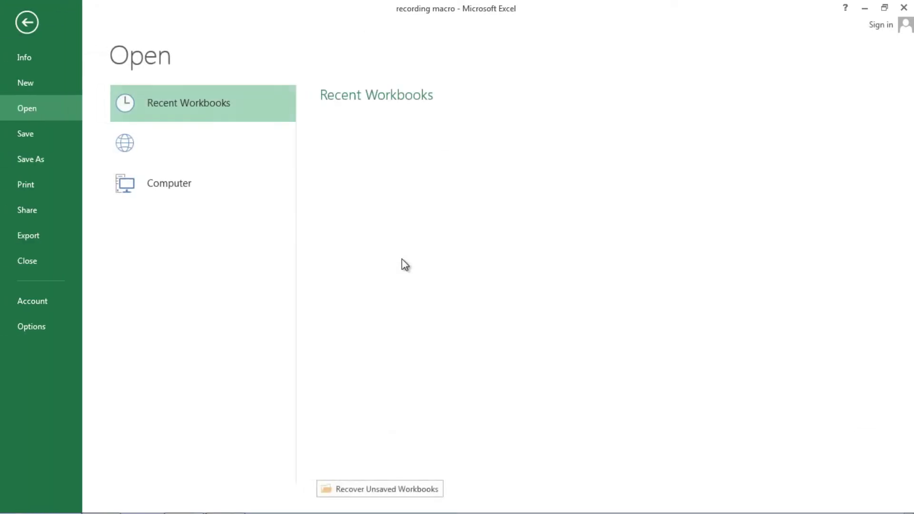
left_click(183, 224)
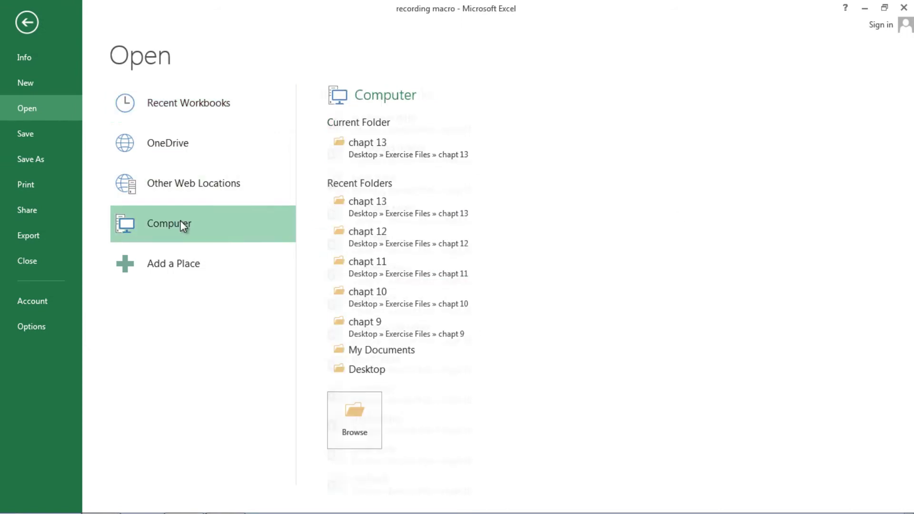
left_click(182, 224)
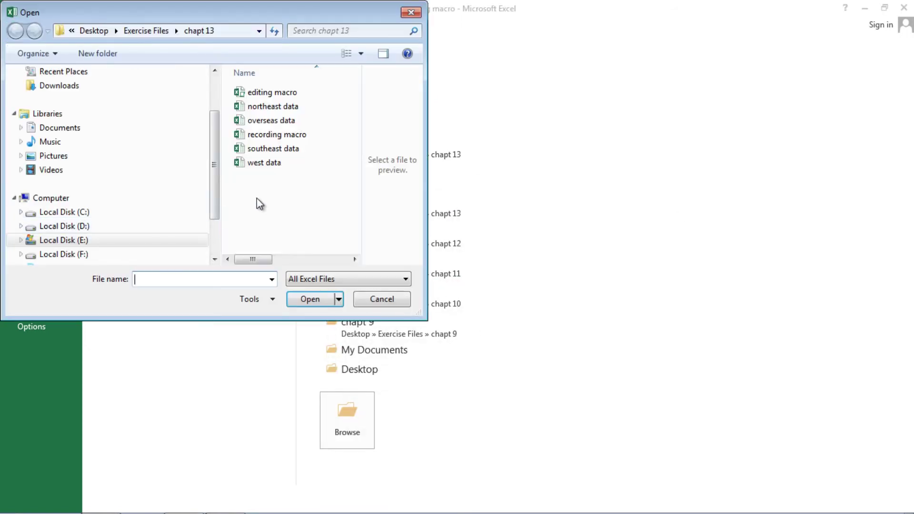
left_click(270, 149)
left_click(310, 299)
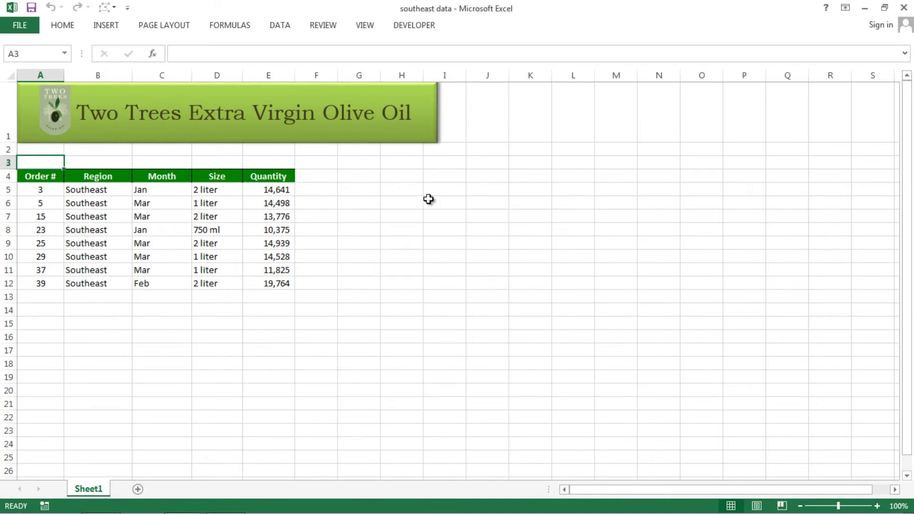
Switch back to the recording macro workbook and run the getdata macro to append the southeast orders to All Orders.
key("alt+Tab")
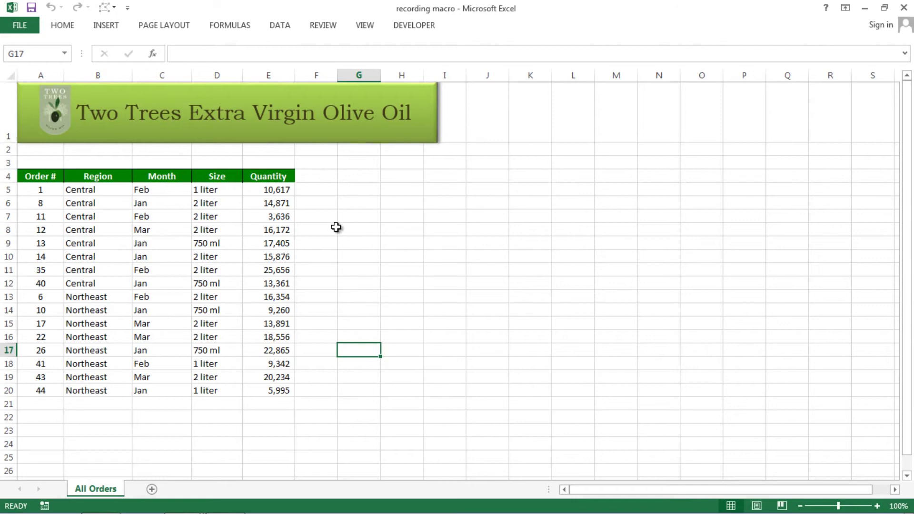
key("ctrl+shift+s")
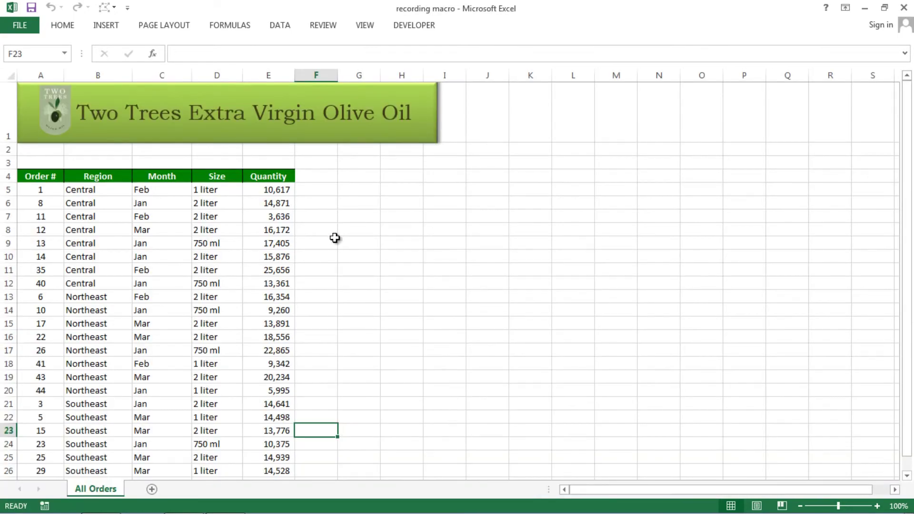
scroll(335, 238, "down", 1)
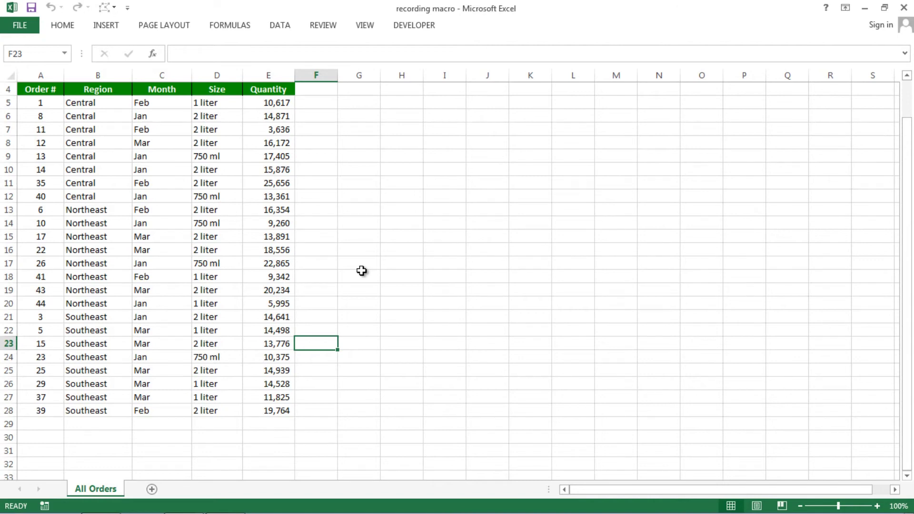
Open the west data workbook from the chapt 13 folder and look through its order rows, selecting cell G10.
key("ctrl+o")
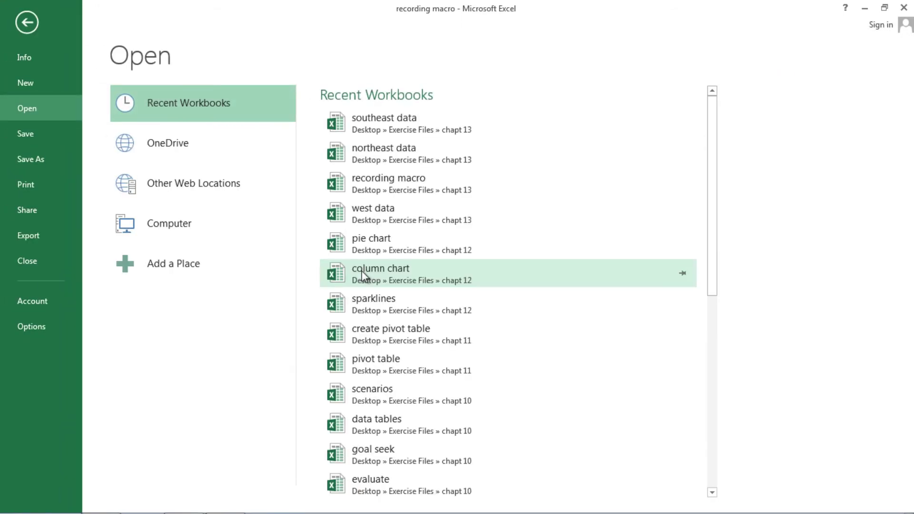
left_click(190, 233)
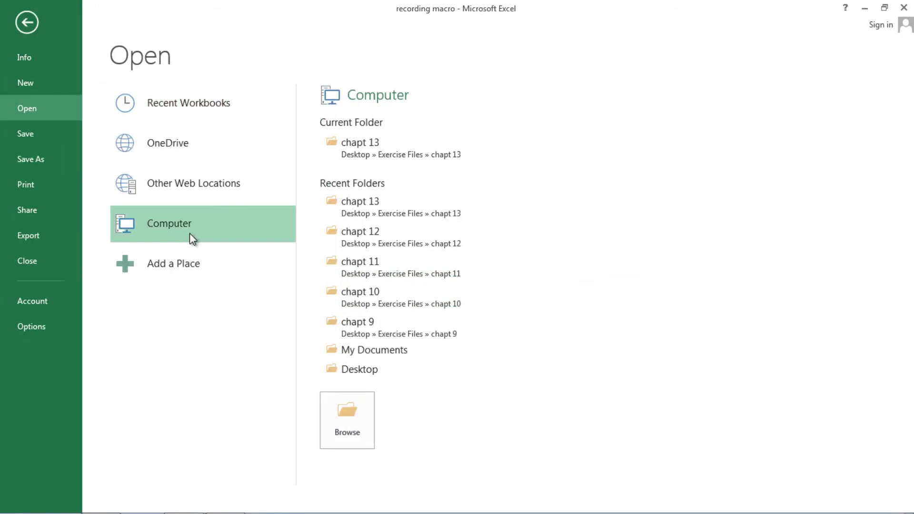
left_click(347, 154)
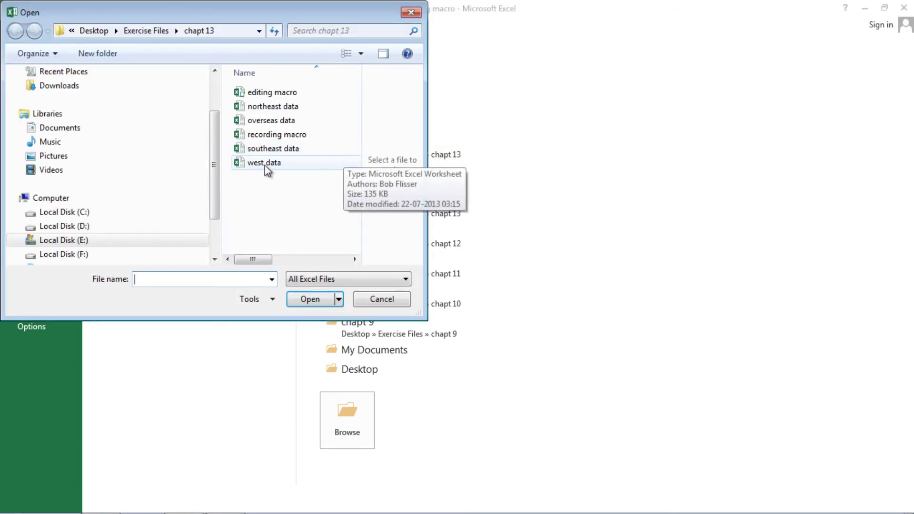
double_click(265, 165)
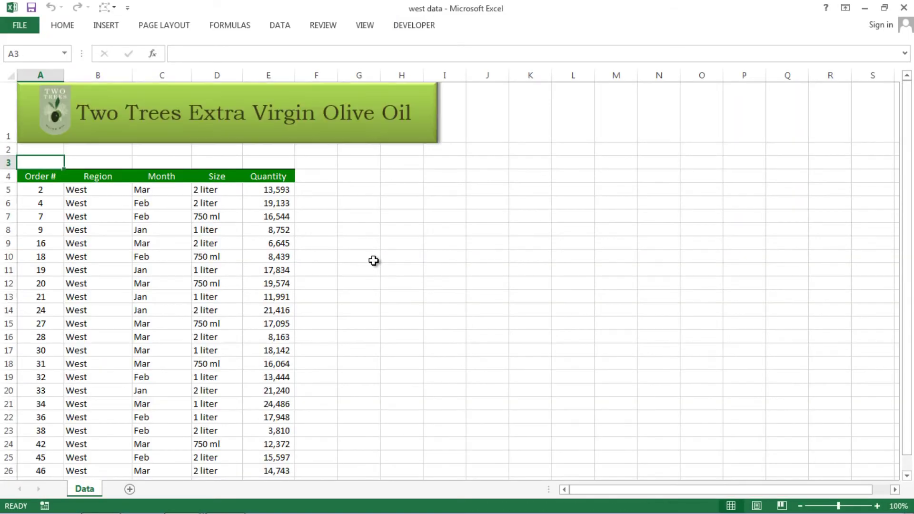
left_click(362, 258)
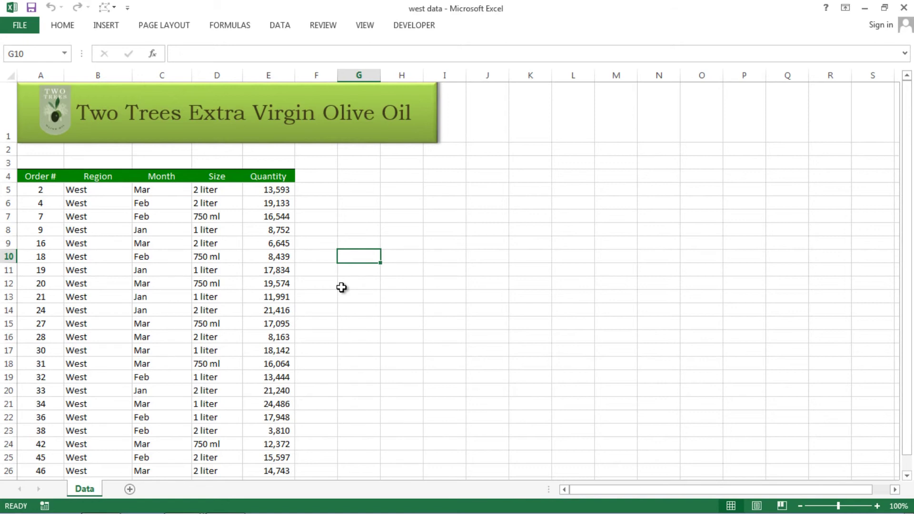
scroll(342, 287, "down", 2)
scroll(342, 288, "up", 1)
scroll(342, 288, "up", 1)
Return to the recording macro workbook and run getdata to append the west orders, declining to keep the clipboard contents.
key("alt+Tab")
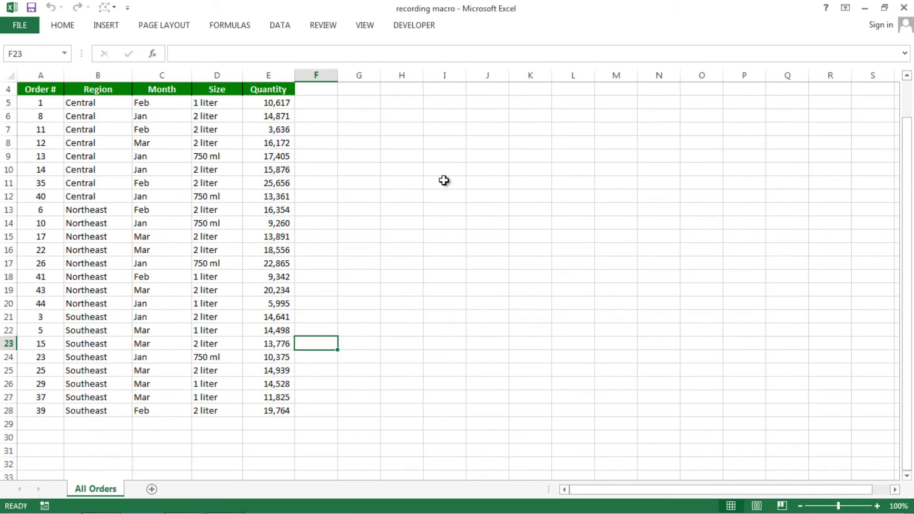
key("ctrl+shift+w")
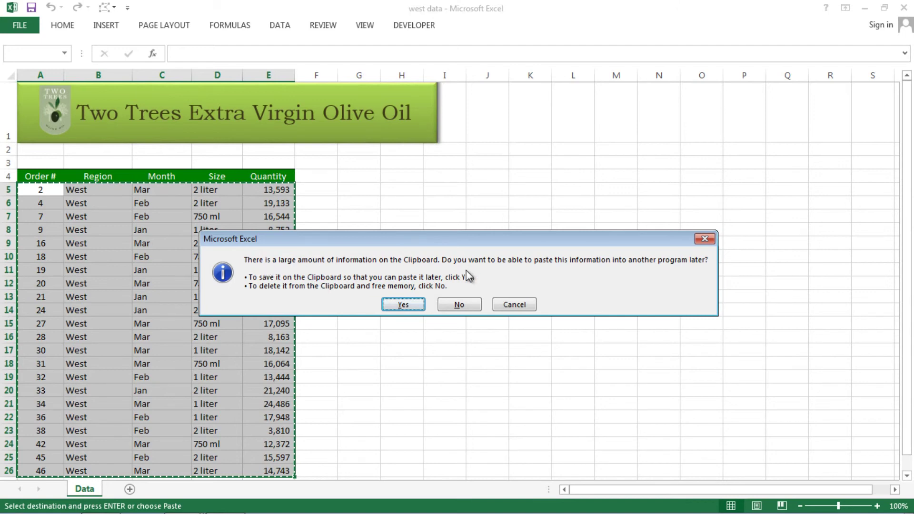
left_click(460, 305)
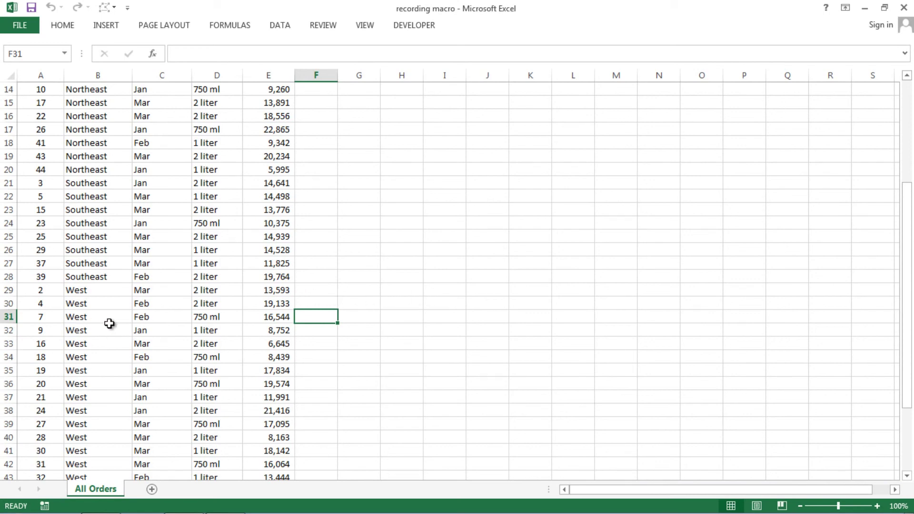
Examine the combined All Orders list from its headings down to the last appended West rows and the empty row below.
scroll(175, 332, "down", 3)
scroll(175, 333, "down", 2)
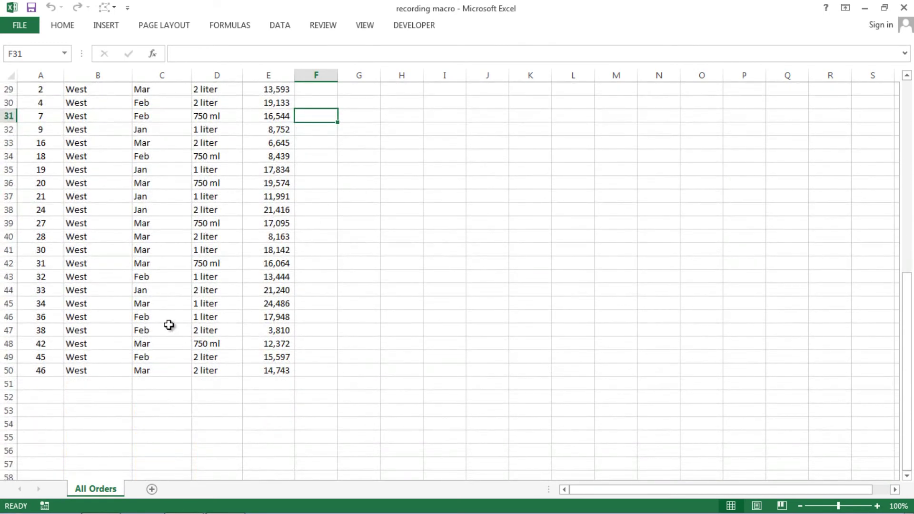
scroll(169, 326, "up", 9)
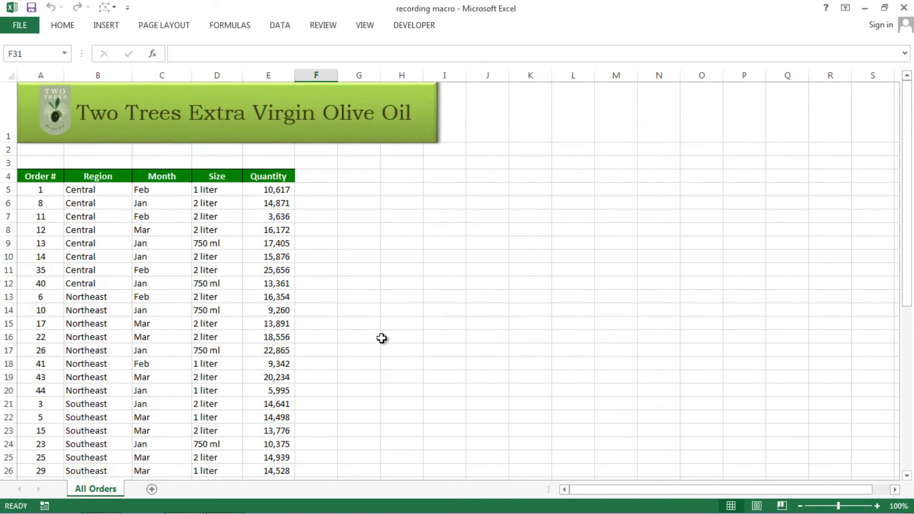
scroll(382, 337, "down", 1)
scroll(382, 337, "down", 8)
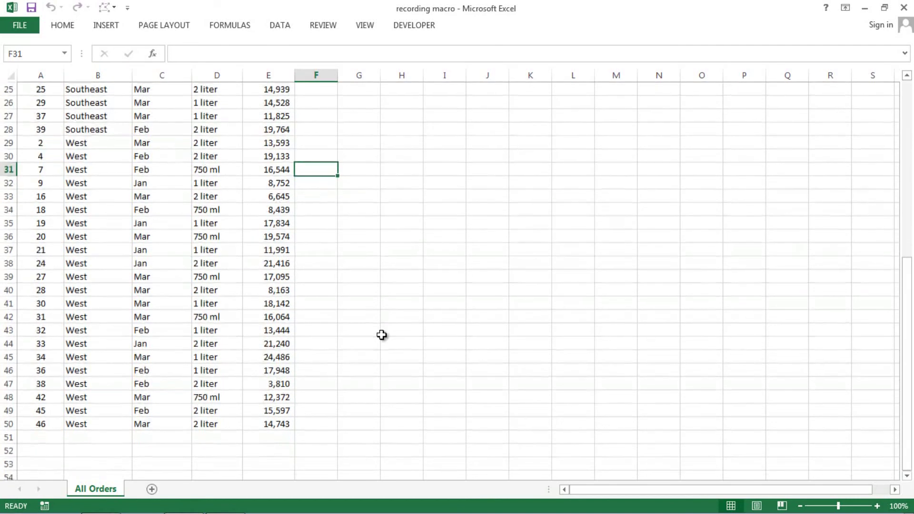
left_click(277, 437)
left_click(105, 441)
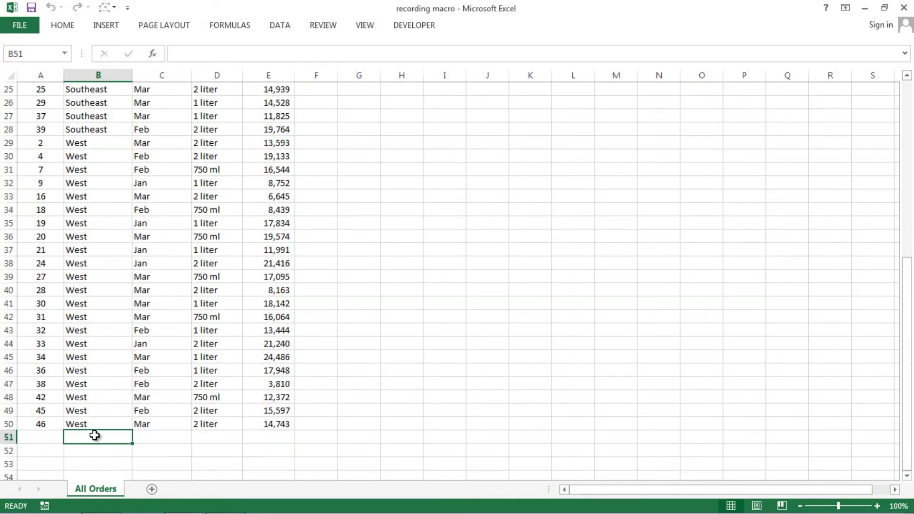
left_click(167, 437)
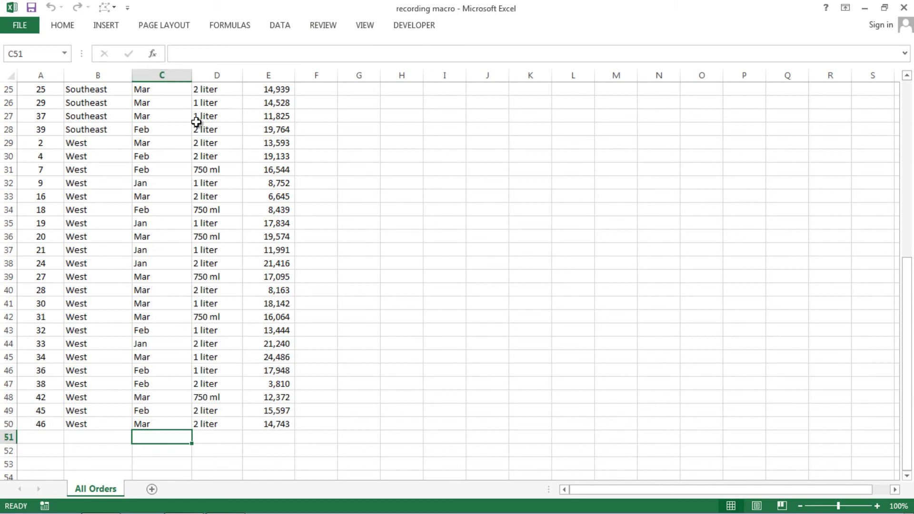
Save the recording macro workbook in the chapt 13 folder as an Excel Macro-Enabled Workbook under the same name.
left_click(19, 29)
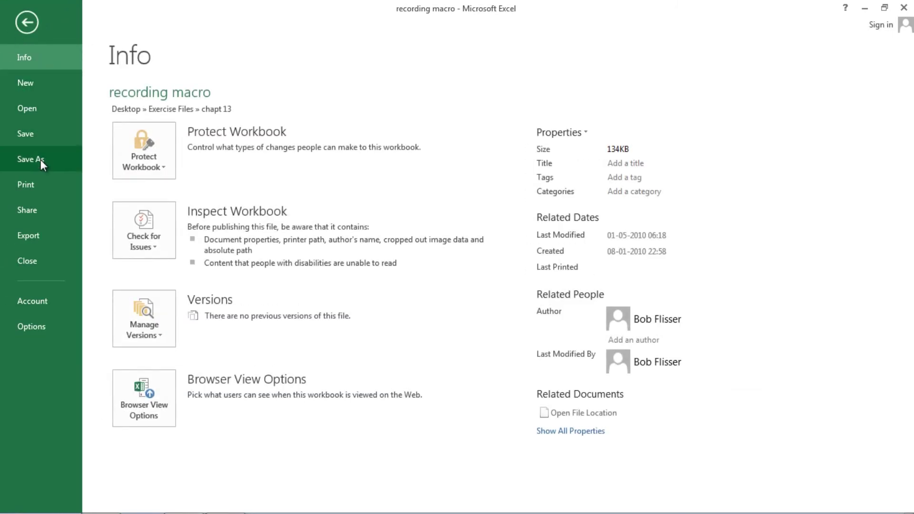
left_click(41, 159)
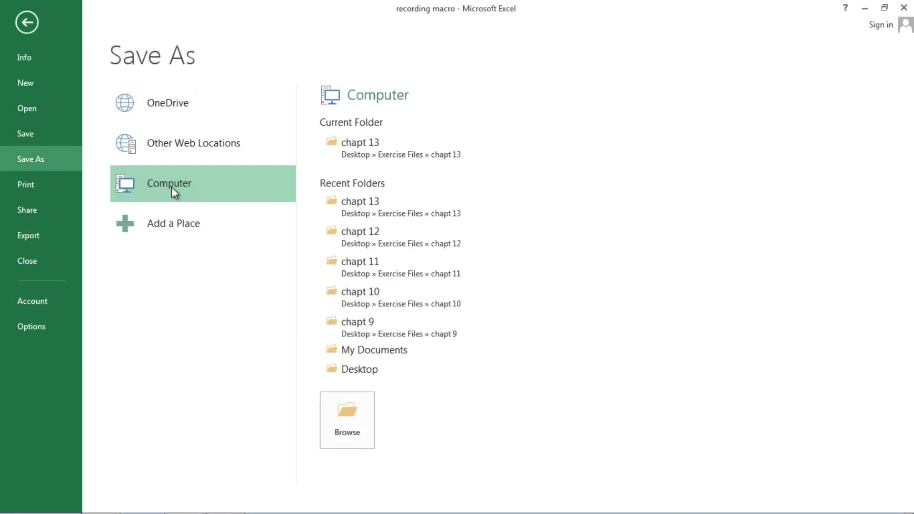
left_click(395, 154)
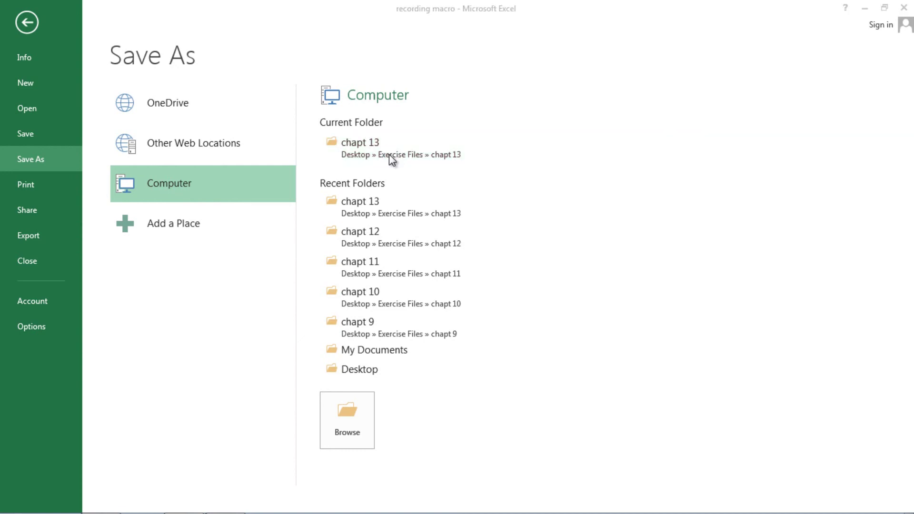
left_click(189, 231)
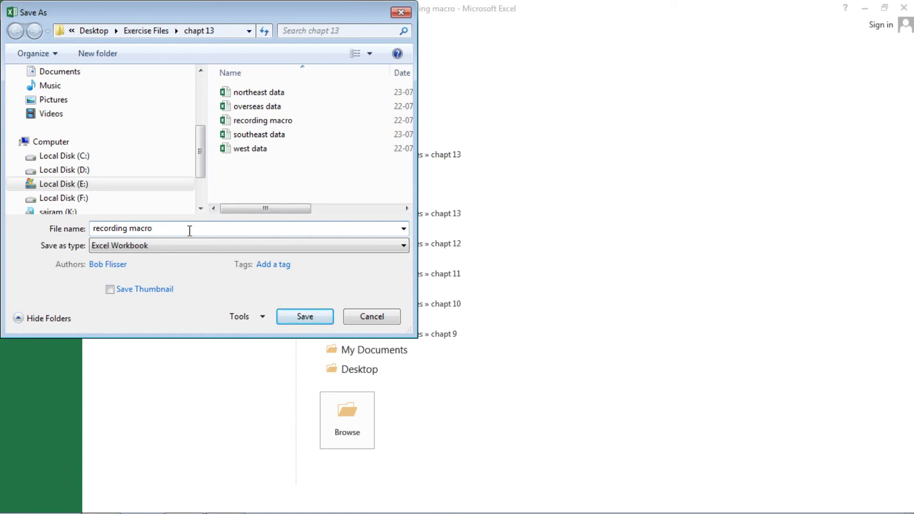
left_click(404, 246)
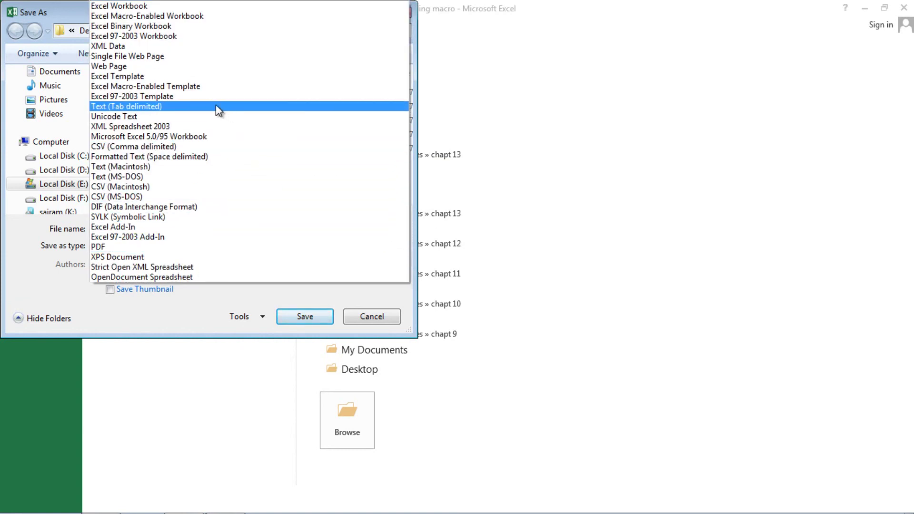
left_click(145, 18)
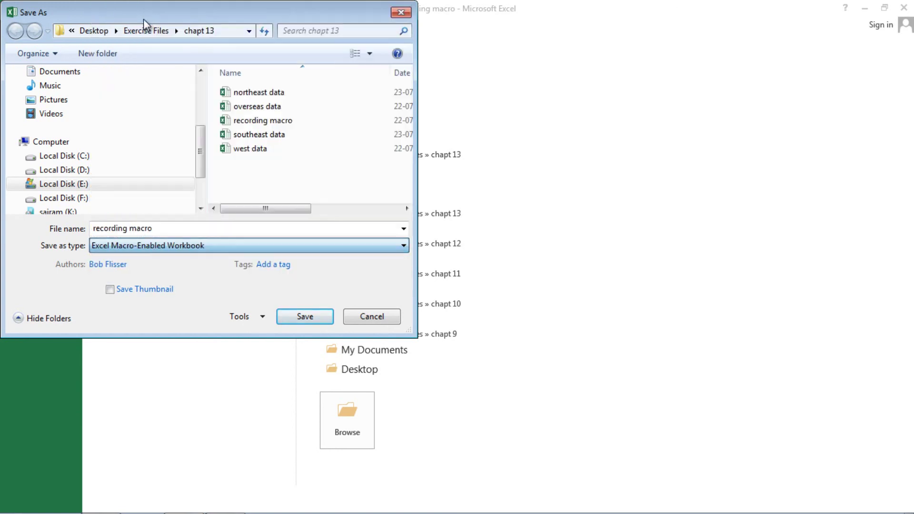
left_click(300, 318)
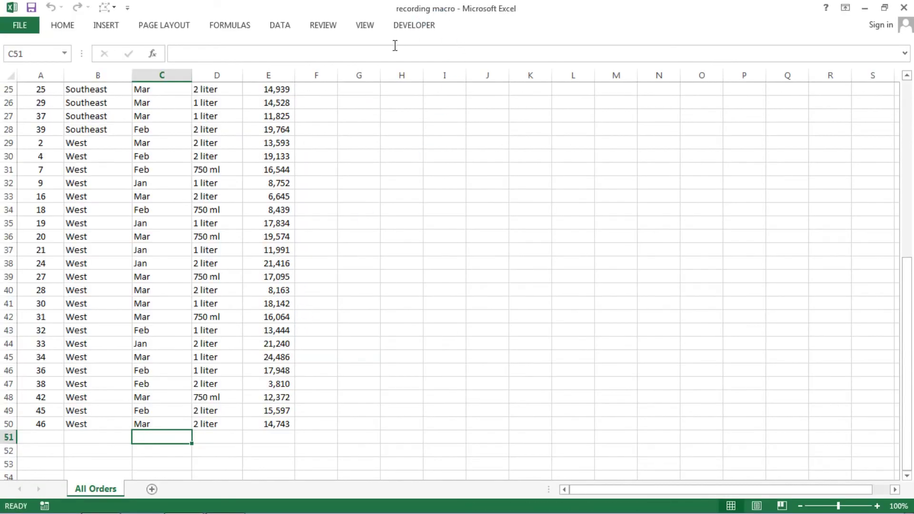
scroll(353, 284, "up", 7)
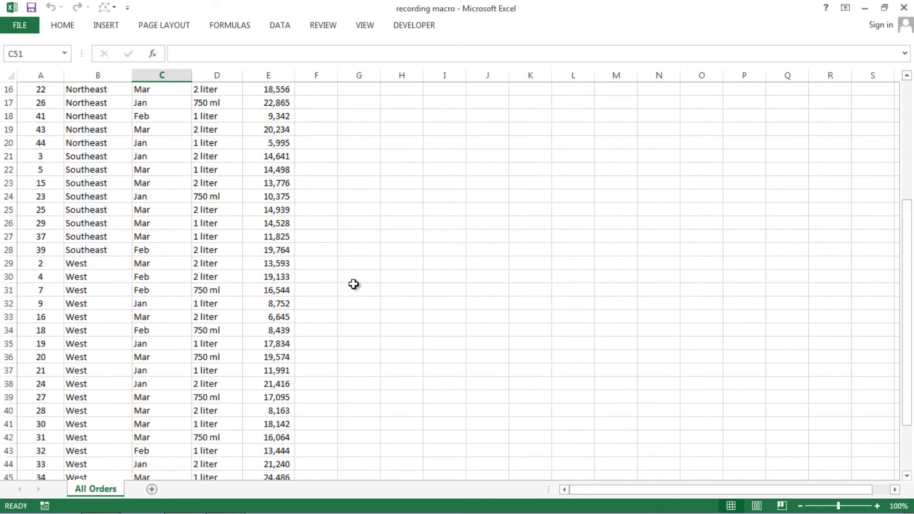
scroll(353, 283, "up", 1)
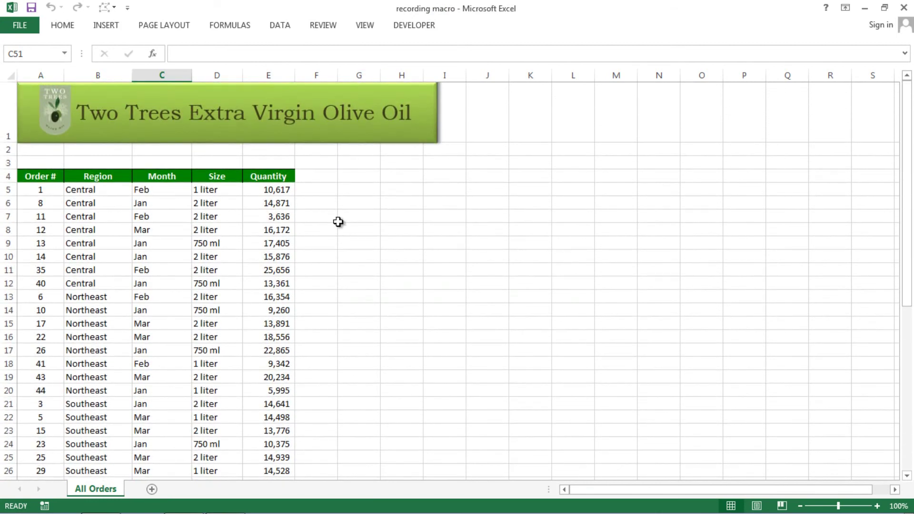
left_click(20, 26)
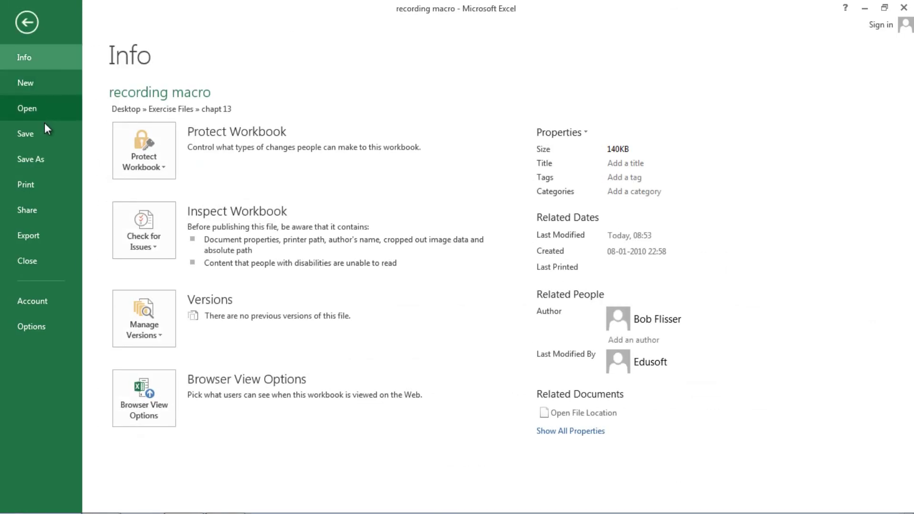
left_click(50, 157)
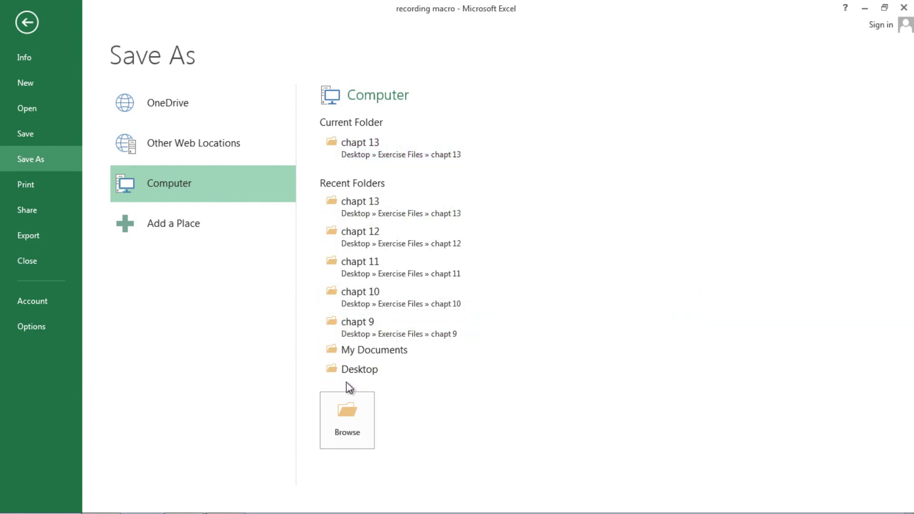
key("Escape")
left_click(409, 303)
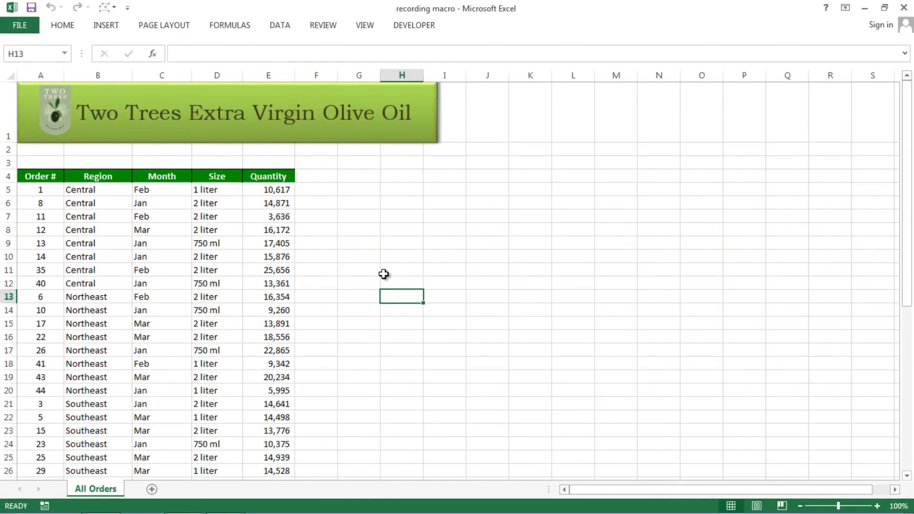
left_click(331, 219)
left_click(507, 233)
left_click(409, 279)
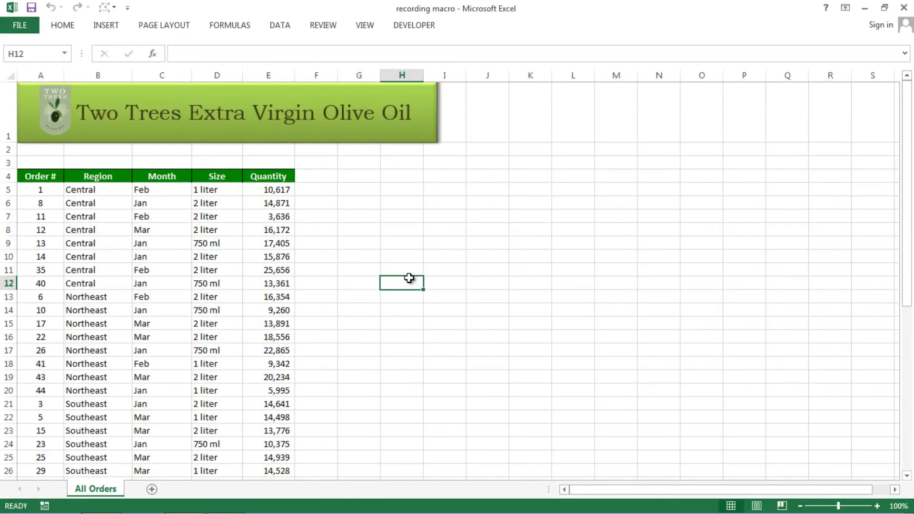